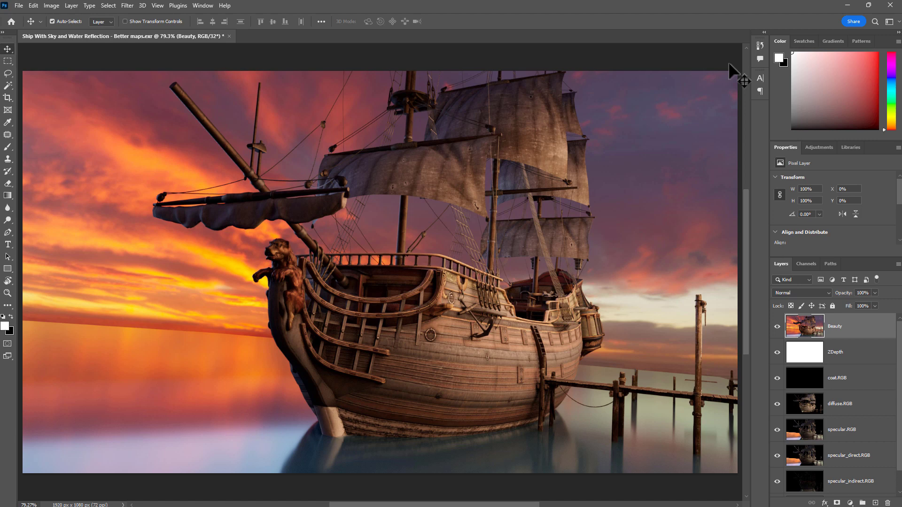
# Hide the Beauty layer, select the ZDepth layer, and zoom out to 59.2%.
pyautogui.click(778, 327)
pyautogui.click(790, 355)
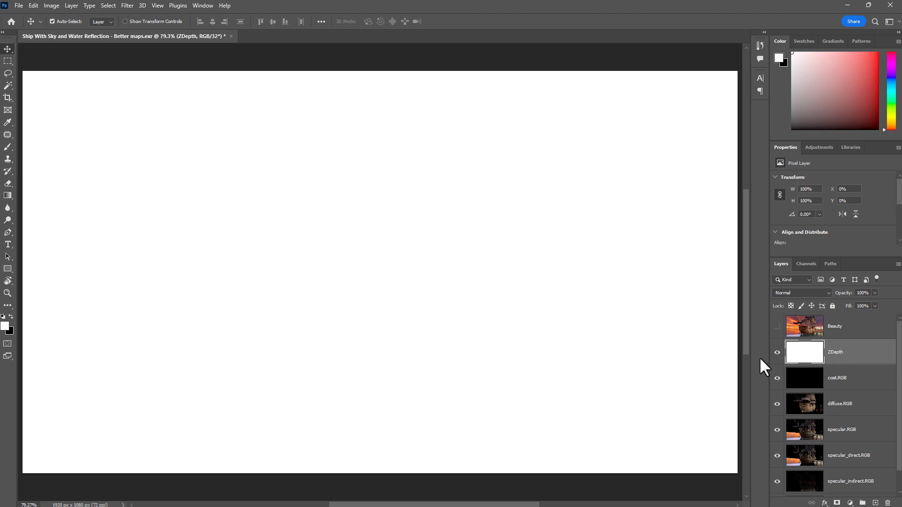
pyautogui.moveTo(596, 285); pyautogui.dragTo(576, 282)
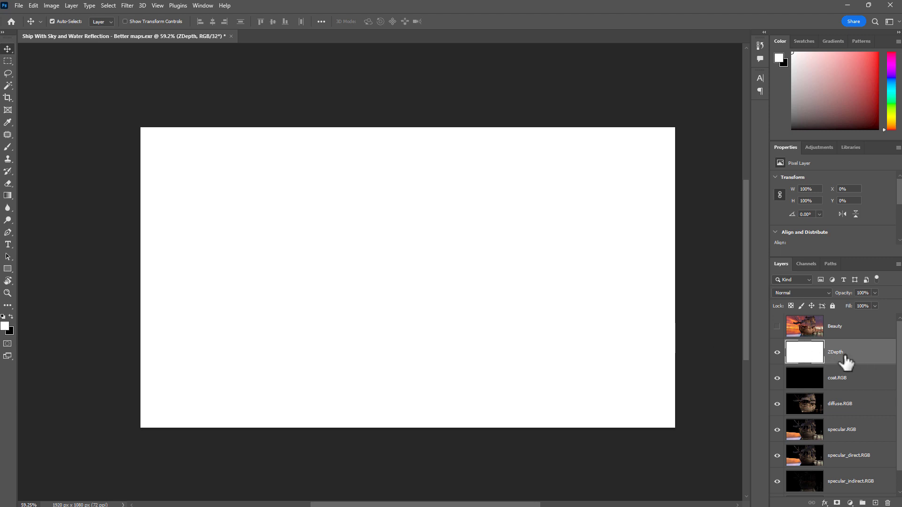
# Apply an Exposure adjustment of about -14.08 to the ZDepth layer.
pyautogui.click(53, 6)
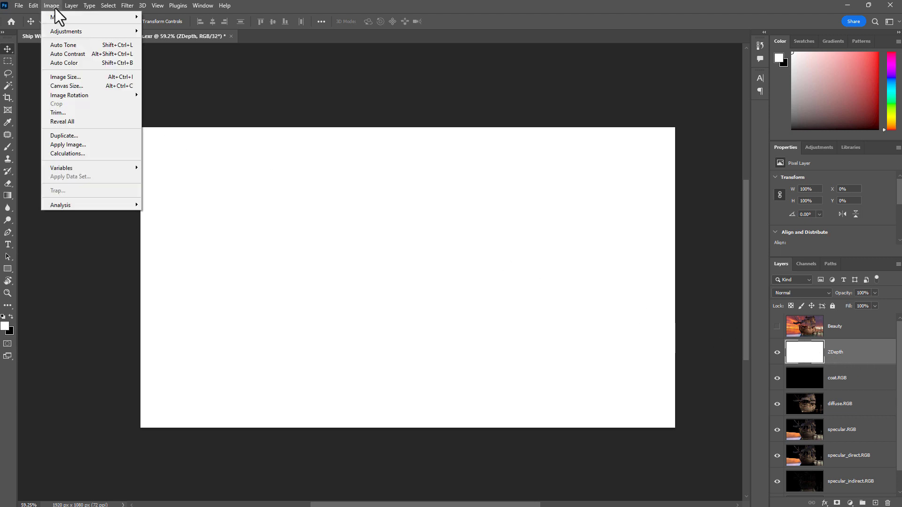
pyautogui.moveTo(68, 29)
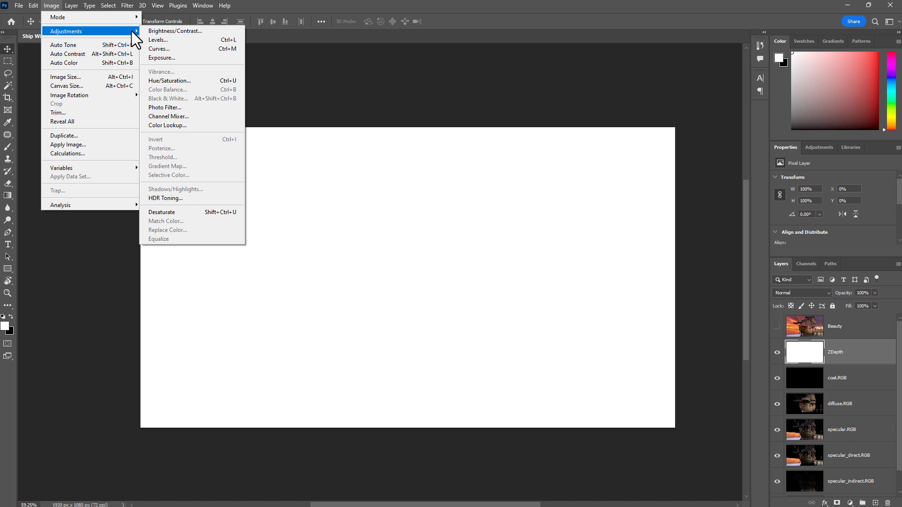
pyautogui.click(173, 58)
pyautogui.moveTo(627, 134); pyautogui.dragTo(573, 133)
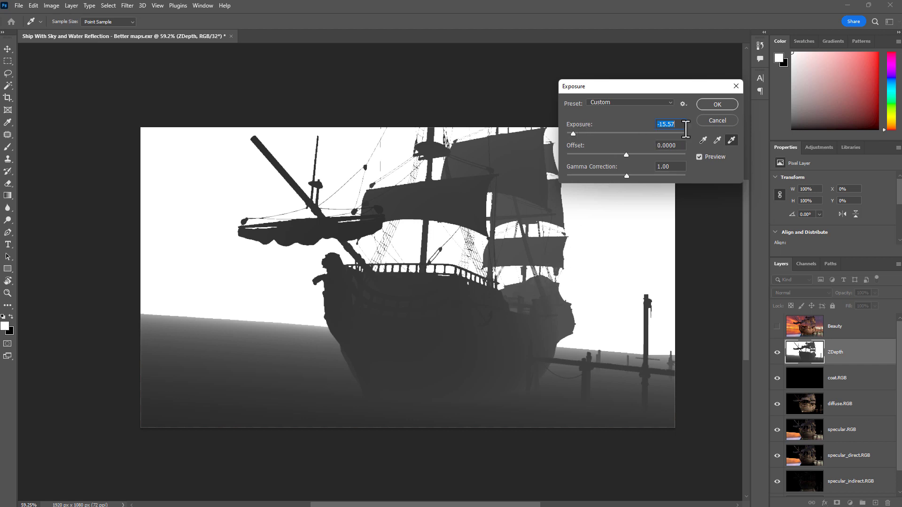
pyautogui.moveTo(681, 126); pyautogui.dragTo(734, 126)
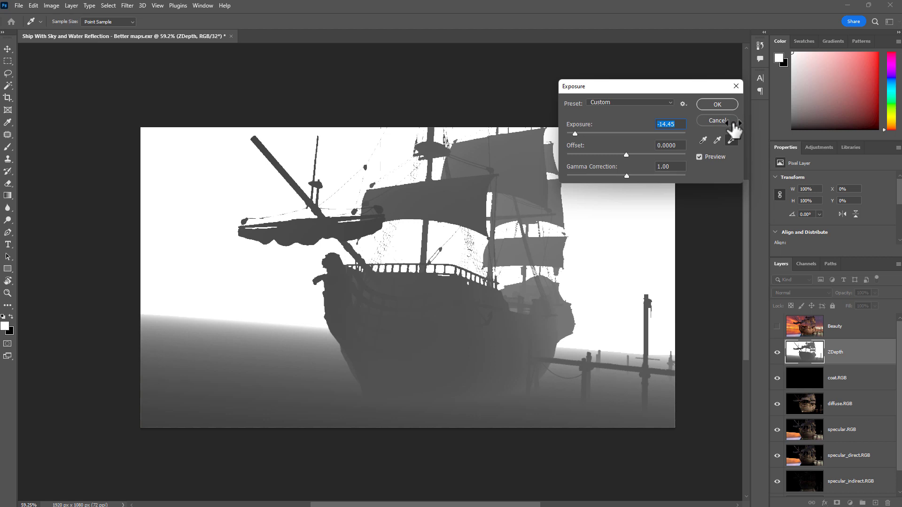
pyautogui.click(731, 140)
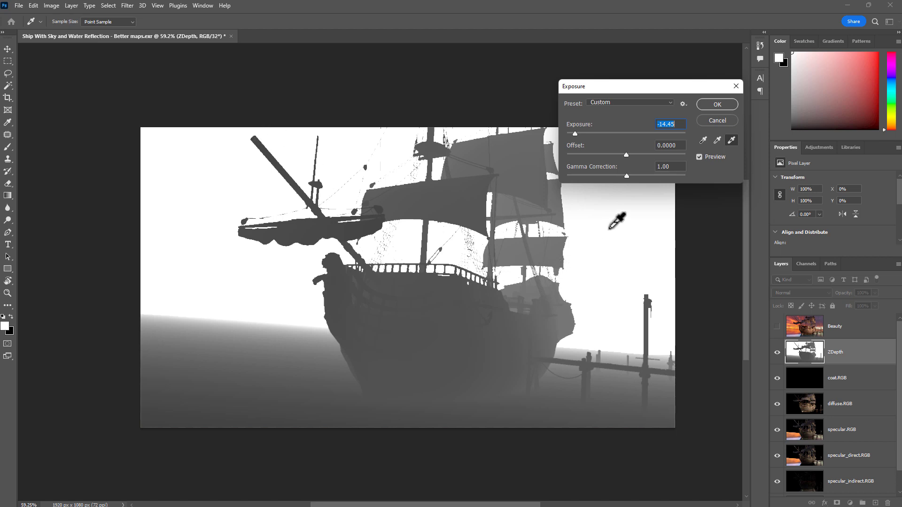
pyautogui.moveTo(679, 124); pyautogui.dragTo(696, 132)
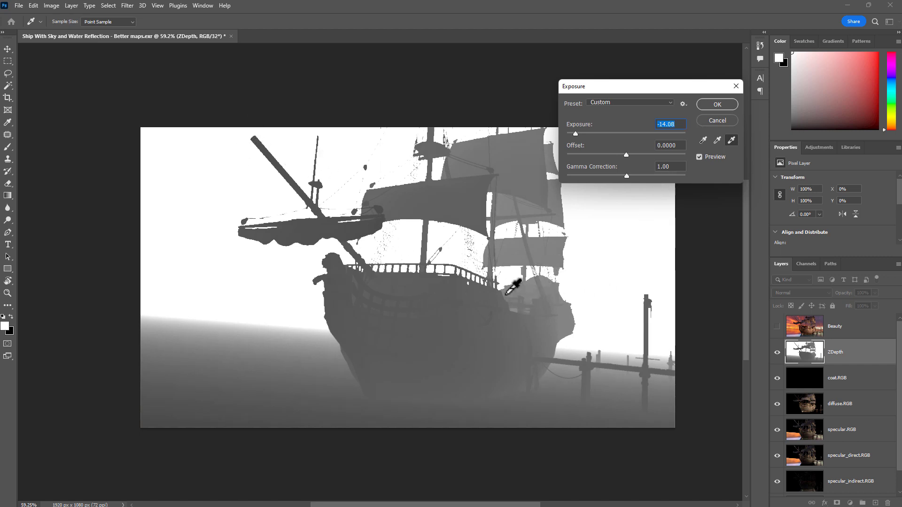
pyautogui.click(717, 104)
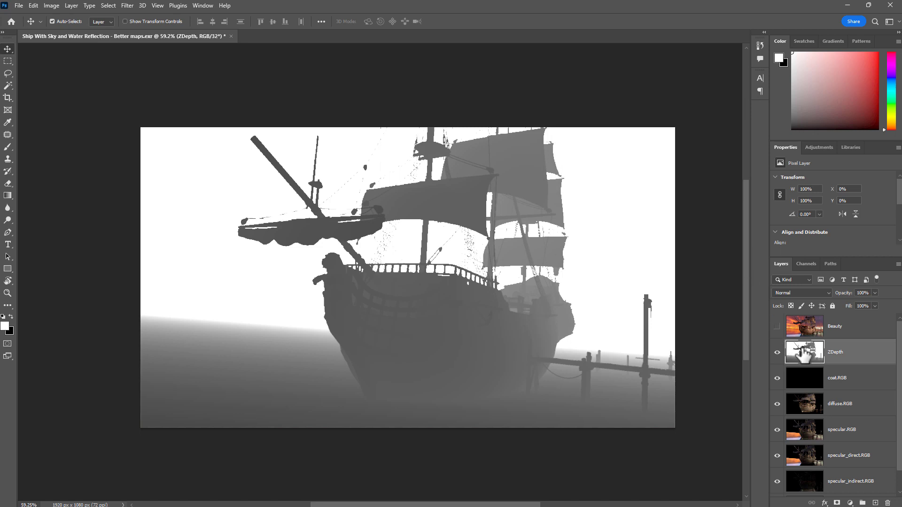
# Change the image mode from 32 to 8 Bits/Channel, choosing Don't Merge to keep the layers.
pyautogui.click(52, 6)
pyautogui.moveTo(56, 18)
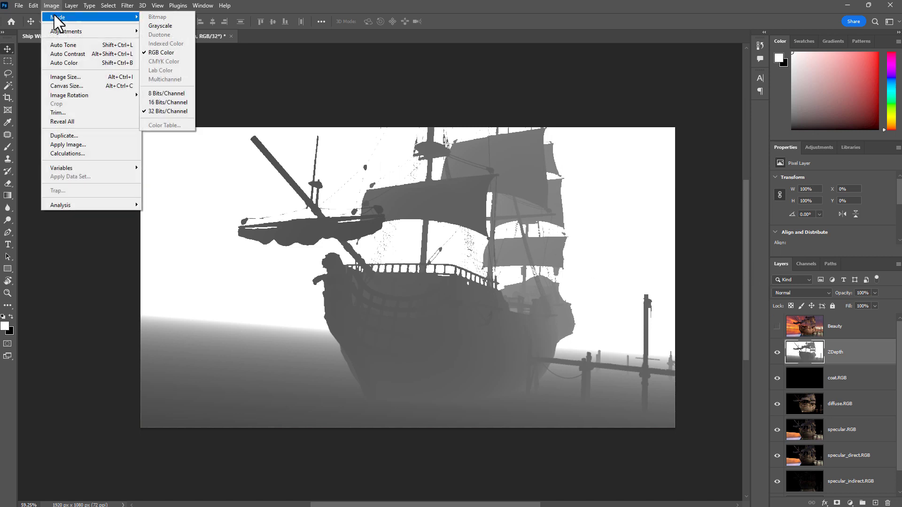
pyautogui.click(162, 93)
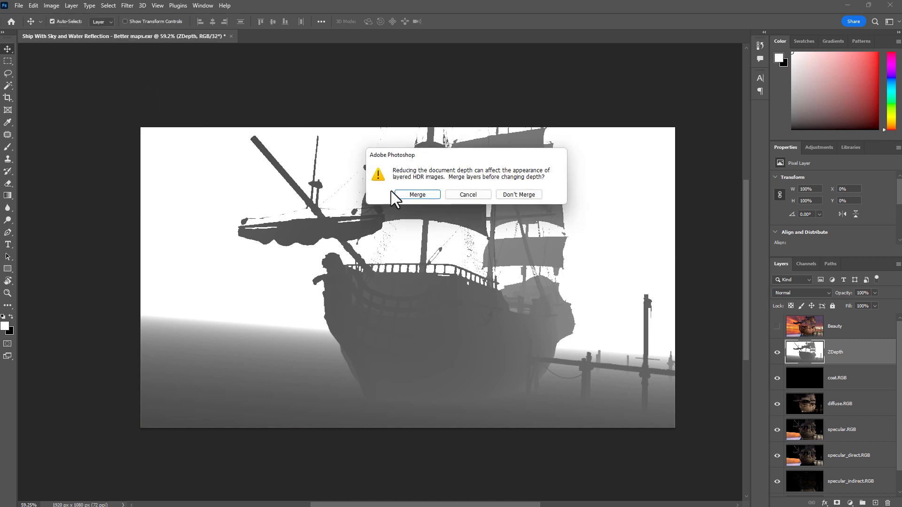
pyautogui.click(523, 195)
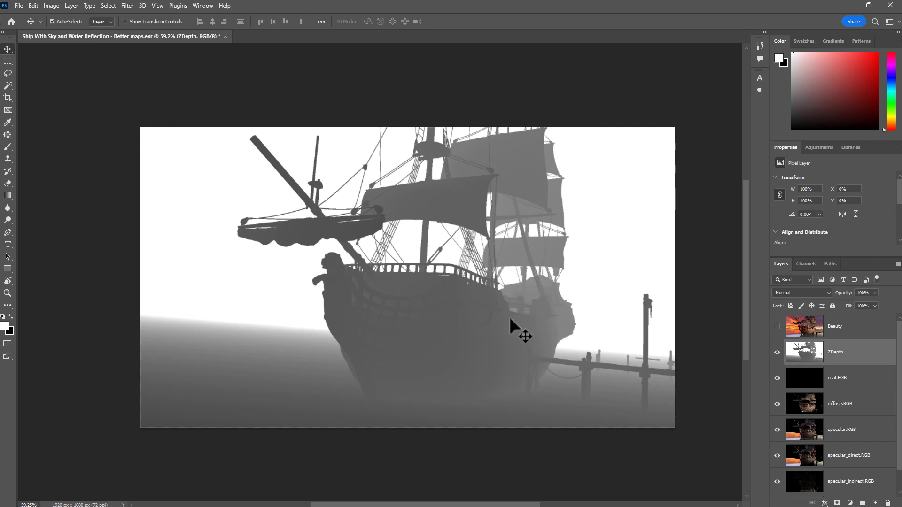
pyautogui.scroll(1, 437, 288)
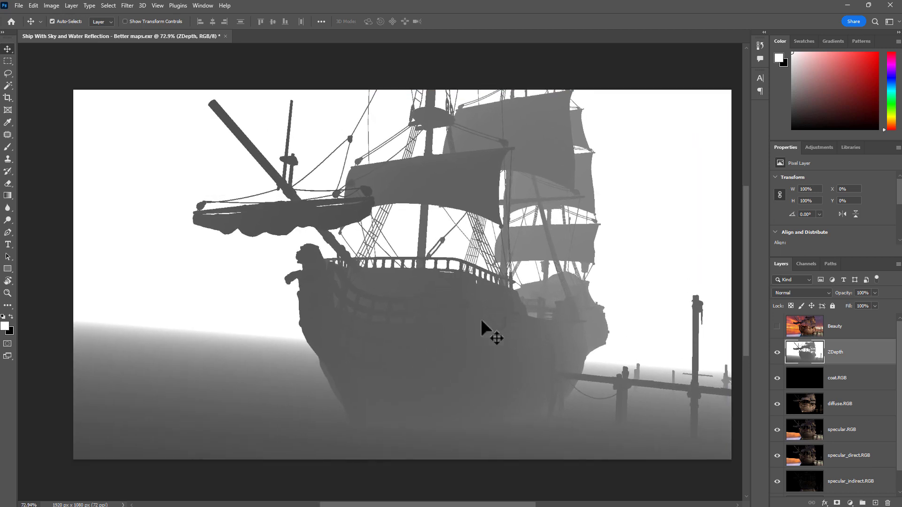
pyautogui.scroll(-1, 439, 302)
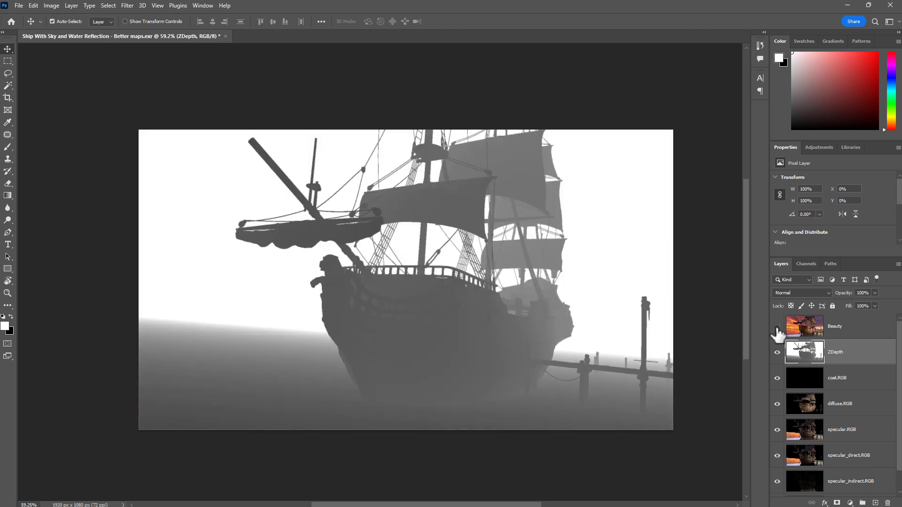
# Load the ZDepth layer as a selection, hide ZDepth, and show the Beauty layer.
pyautogui.keyDown('ctrl'); pyautogui.click(809, 355); pyautogui.keyUp('ctrl')
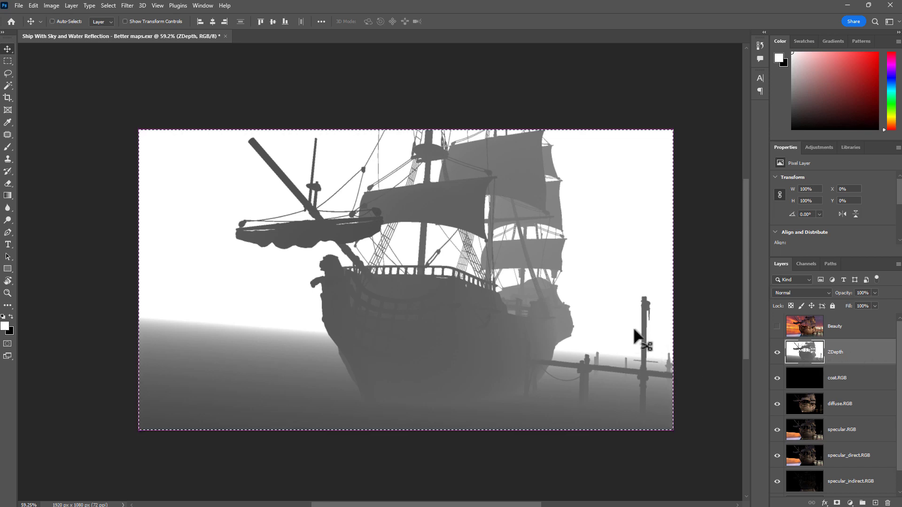
pyautogui.click(777, 352)
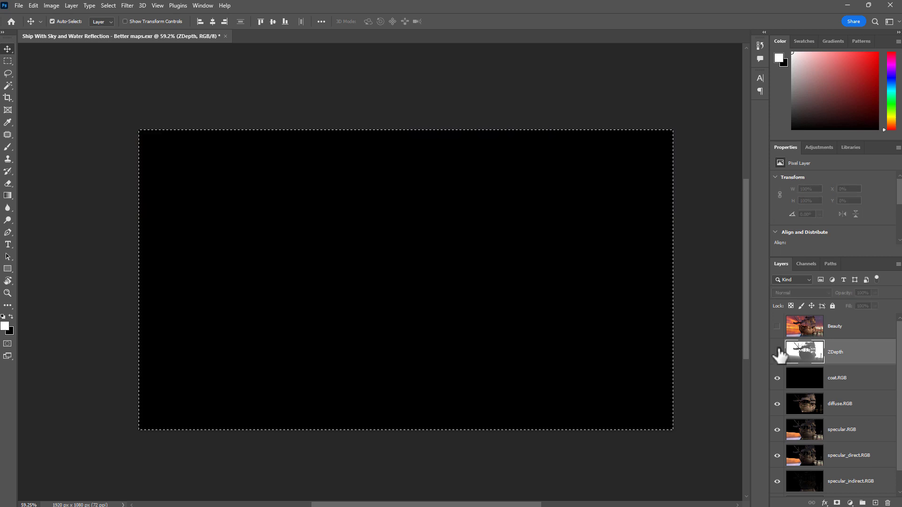
pyautogui.click(777, 327)
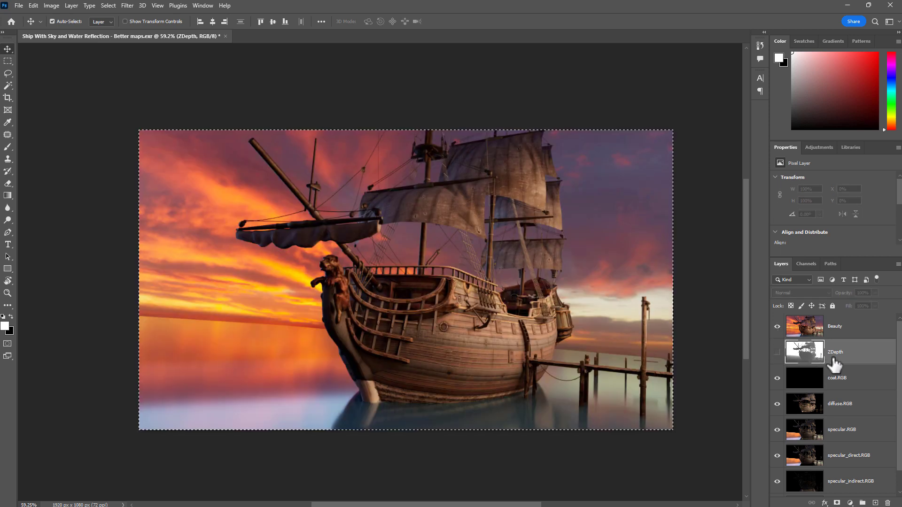
# Paste the depth map into a new channel named ZDepth, then hide that channel.
pyautogui.click(804, 264)
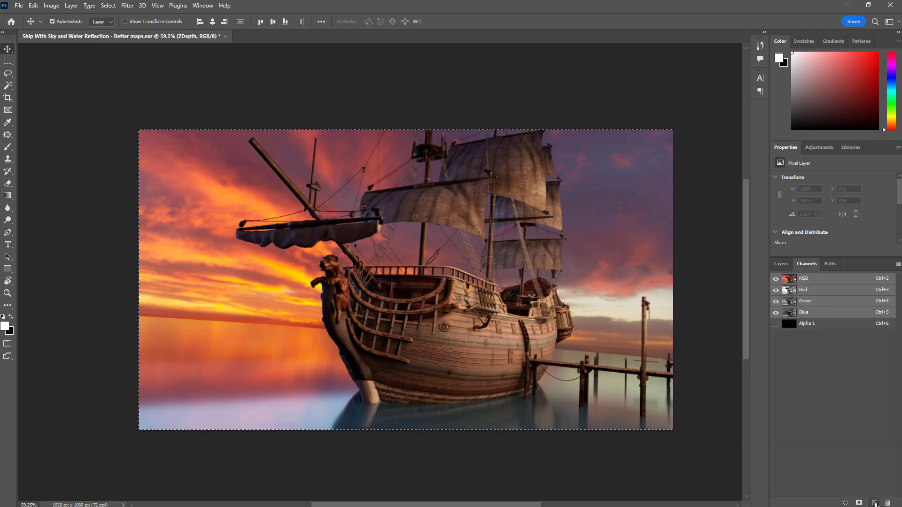
pyautogui.click(875, 504)
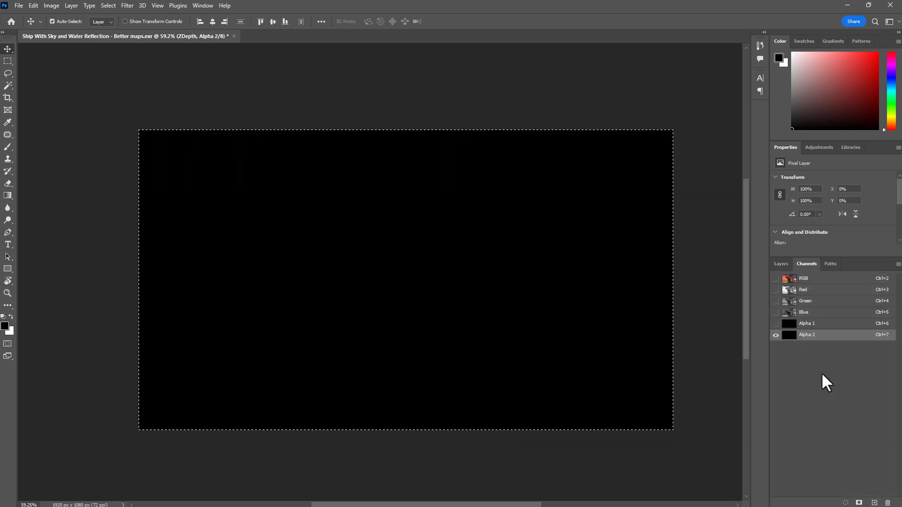
pyautogui.doubleClick(807, 336)
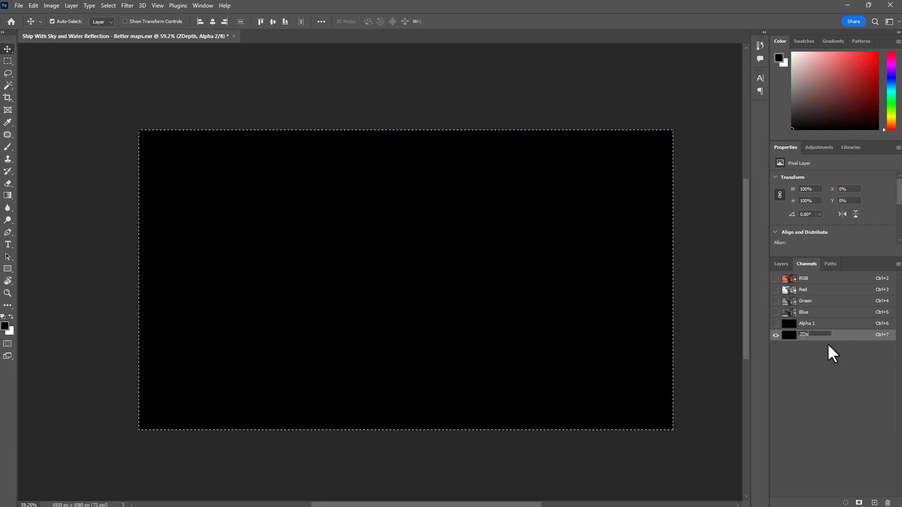
pyautogui.write('ZDepth')
pyautogui.press('Return')
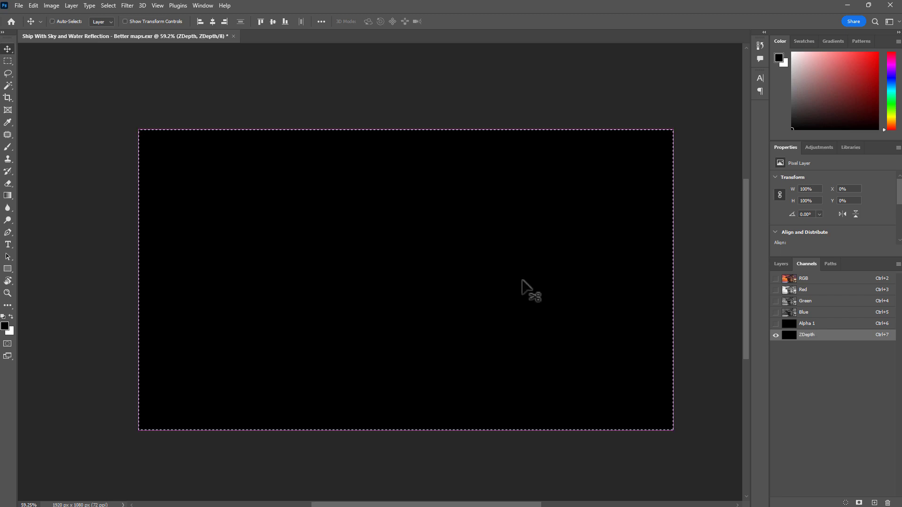
pyautogui.hotkey('ctrl', 'v')
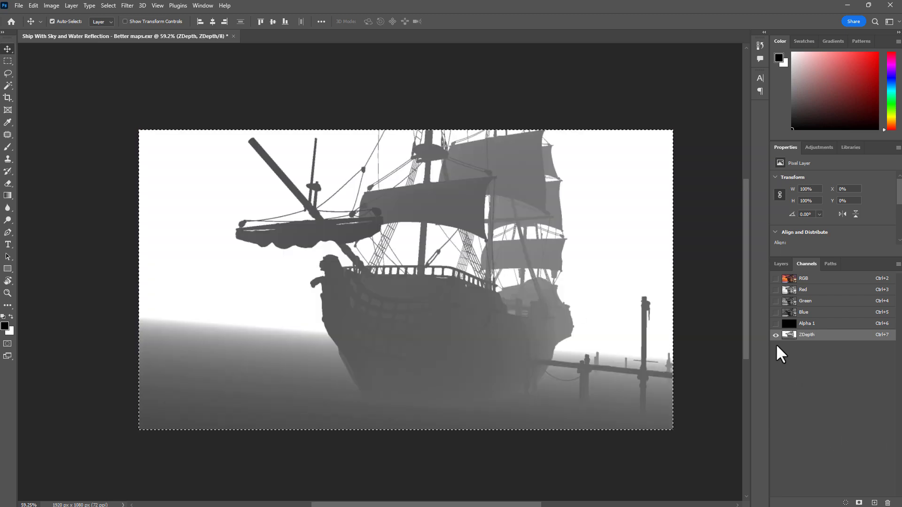
pyautogui.click(776, 279)
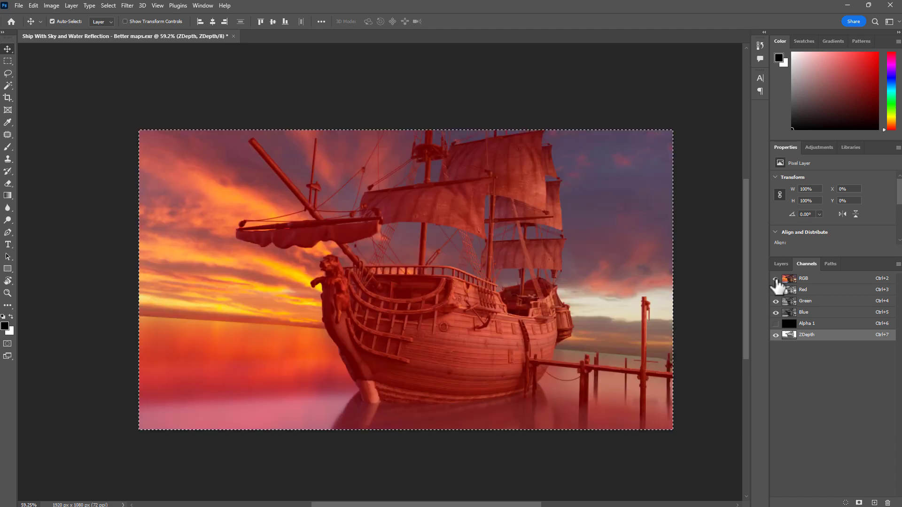
pyautogui.click(776, 335)
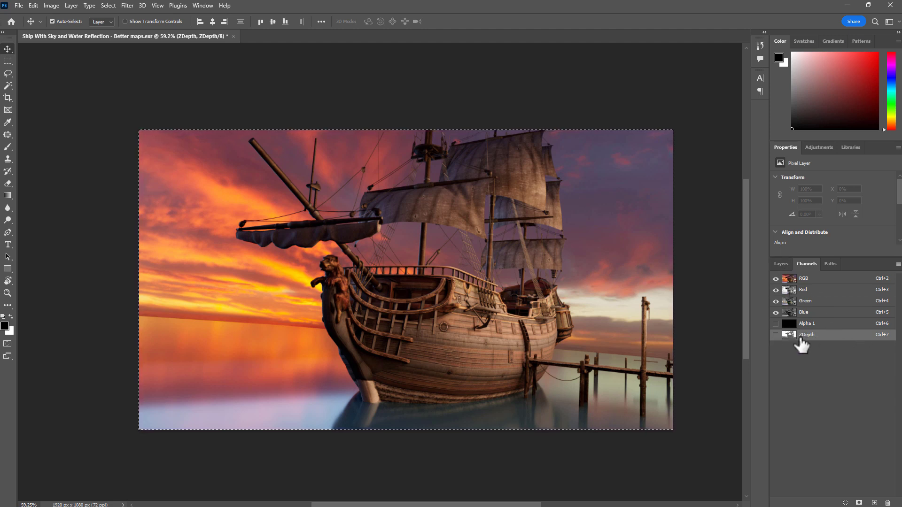
pyautogui.click(780, 263)
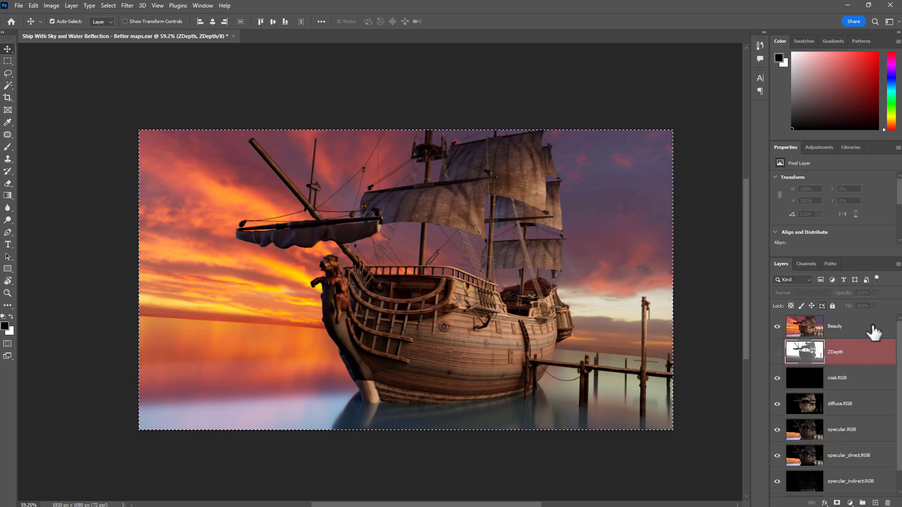
# Select the Beauty render layer in the Layers panel.
pyautogui.click(860, 328)
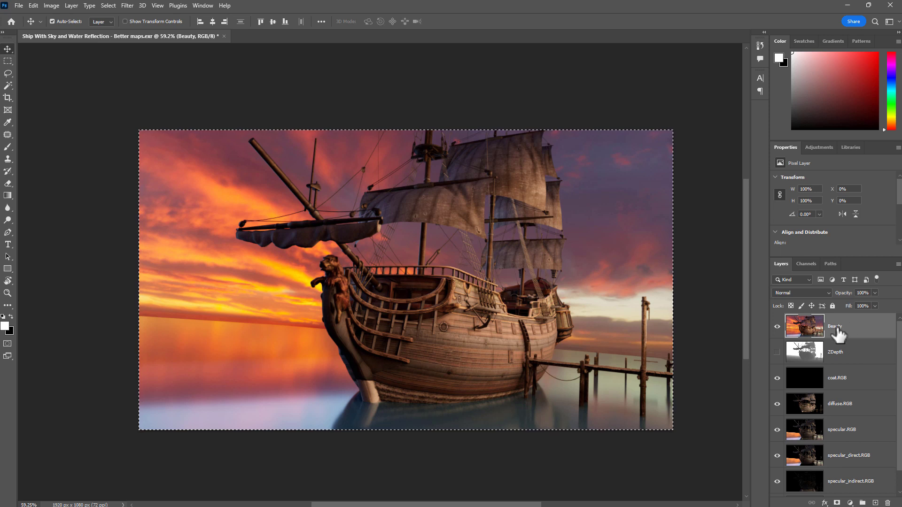
pyautogui.click(848, 390)
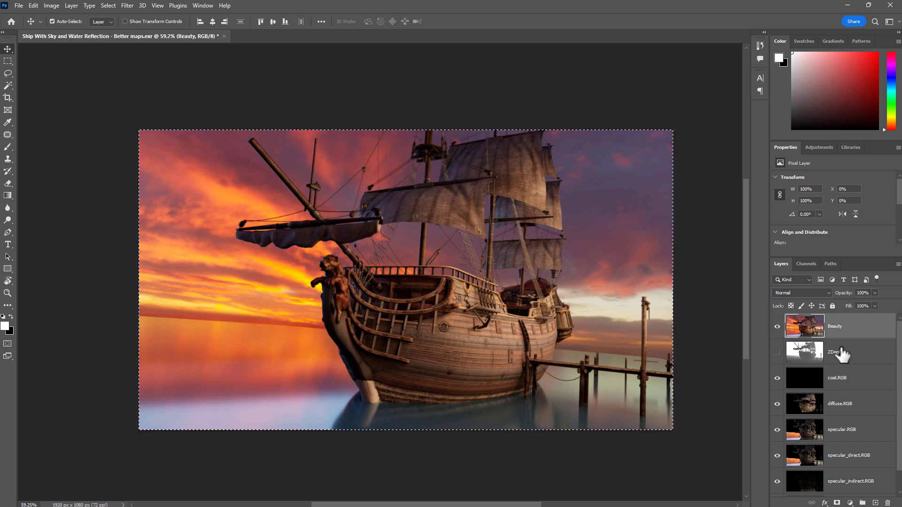
pyautogui.click(844, 328)
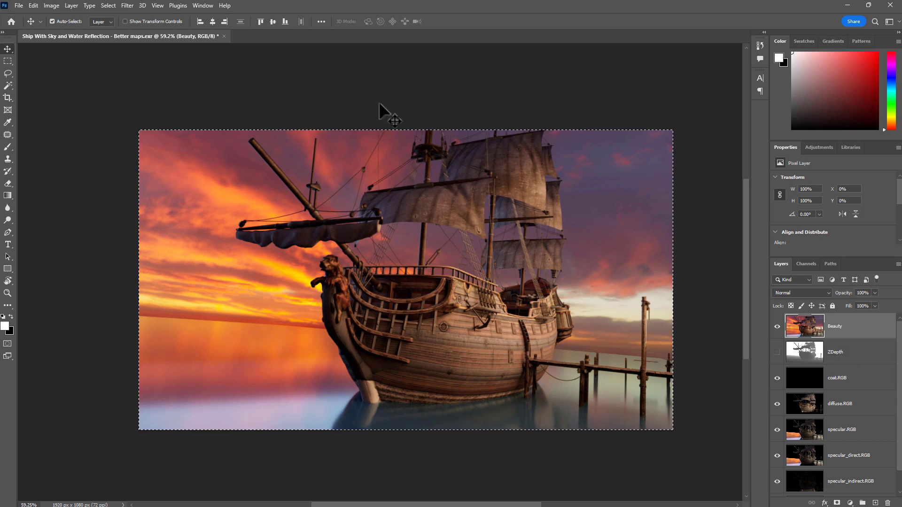
# Browse the Image and Filter menus to reach Blur > Lens Blur.
pyautogui.click(52, 5)
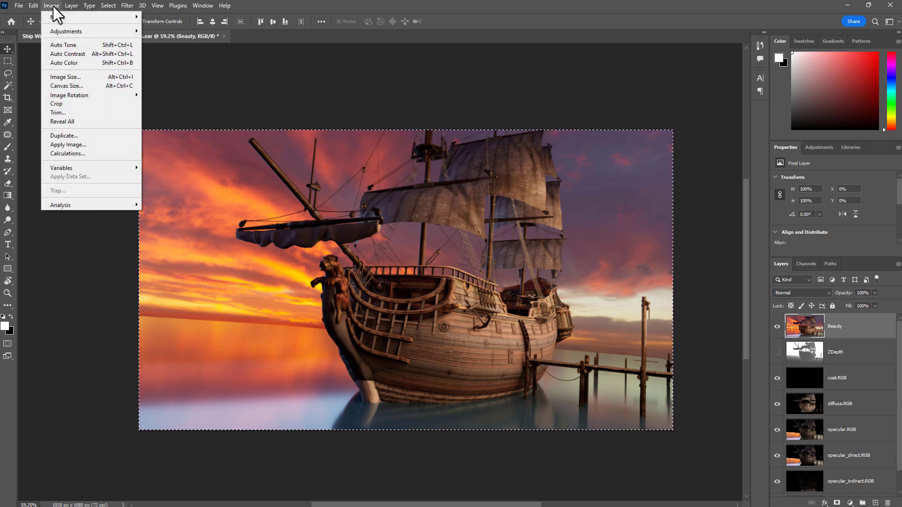
pyautogui.moveTo(60, 17)
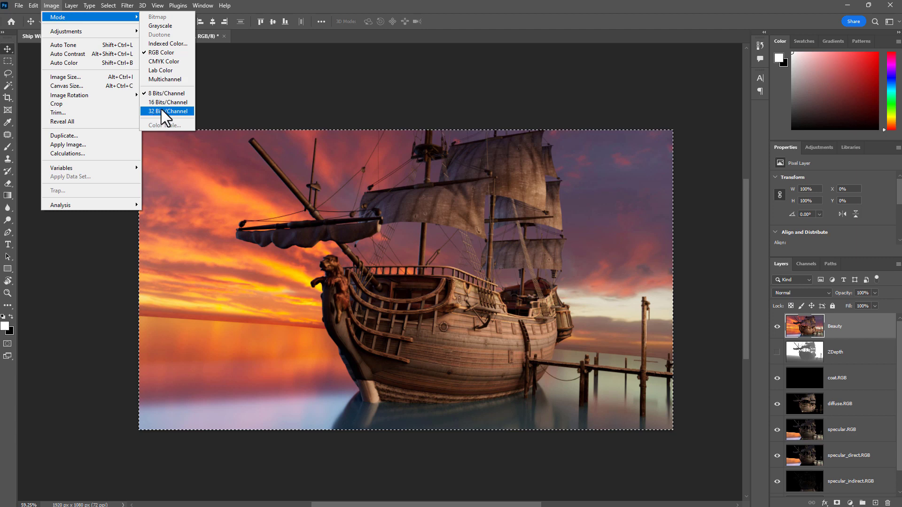
pyautogui.click(171, 13)
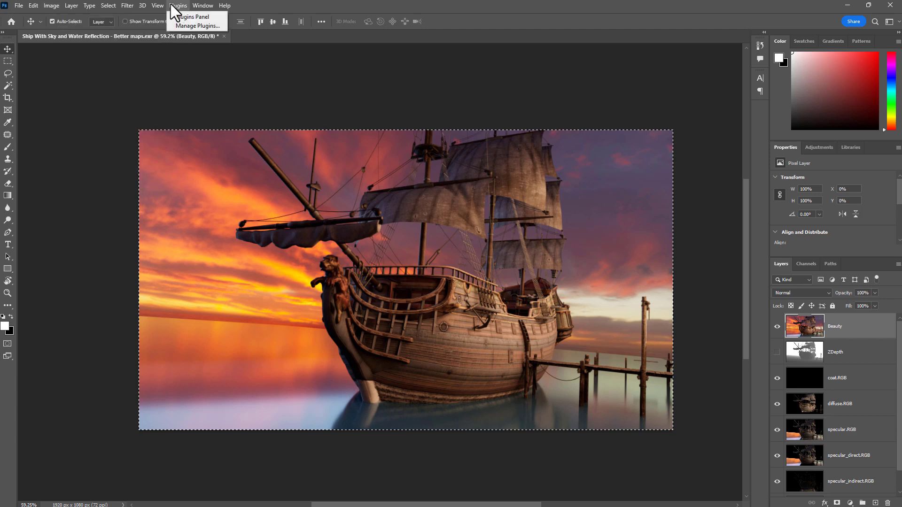
pyautogui.click(127, 5)
pyautogui.moveTo(188, 127)
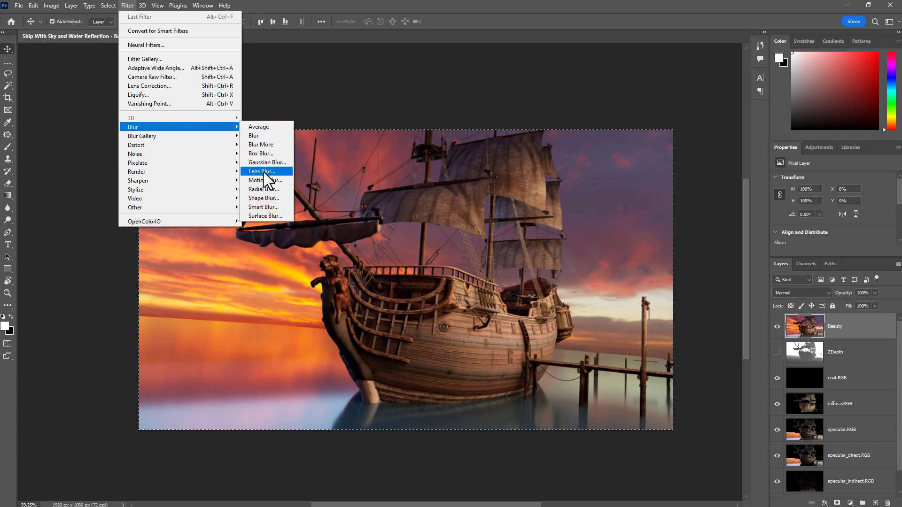
pyautogui.moveTo(52, 5)
pyautogui.moveTo(94, 18)
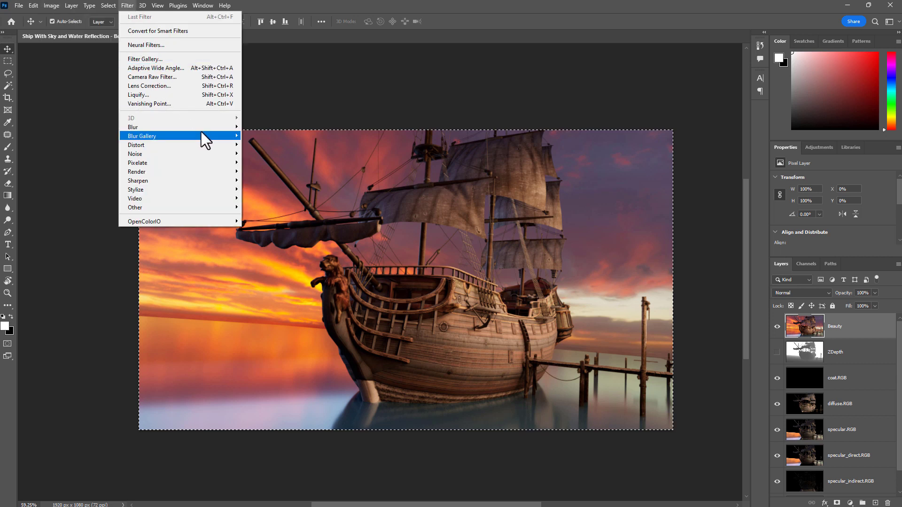
pyautogui.moveTo(208, 125)
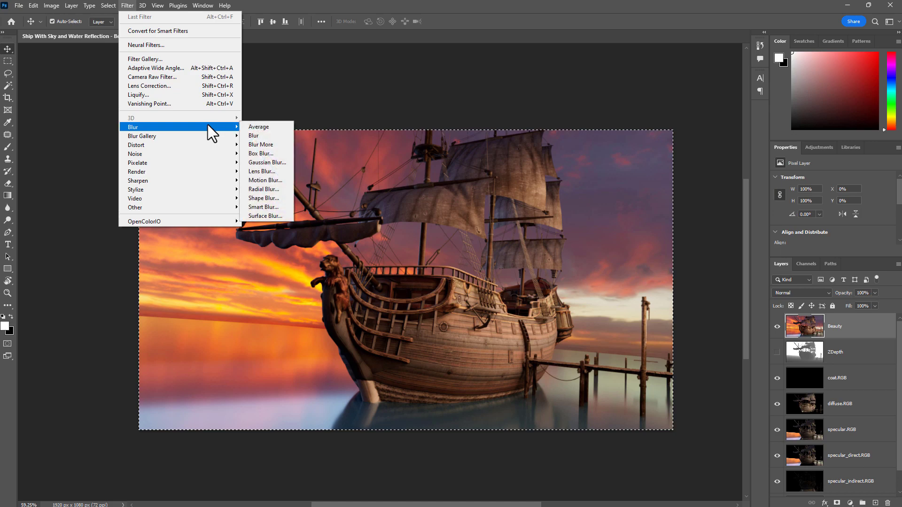
# In Lens Blur, use ZDepth as the depth map, focus on the ship, and raise the radius.
pyautogui.click(264, 171)
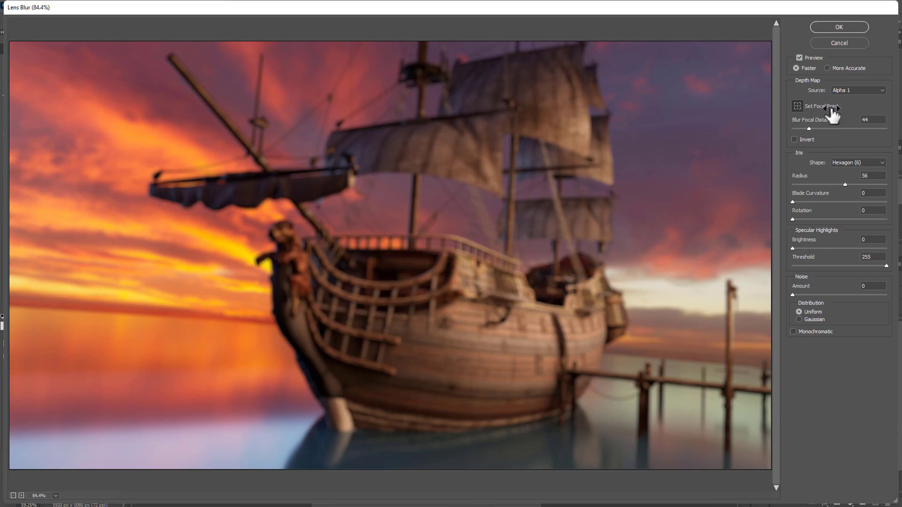
pyautogui.click(864, 92)
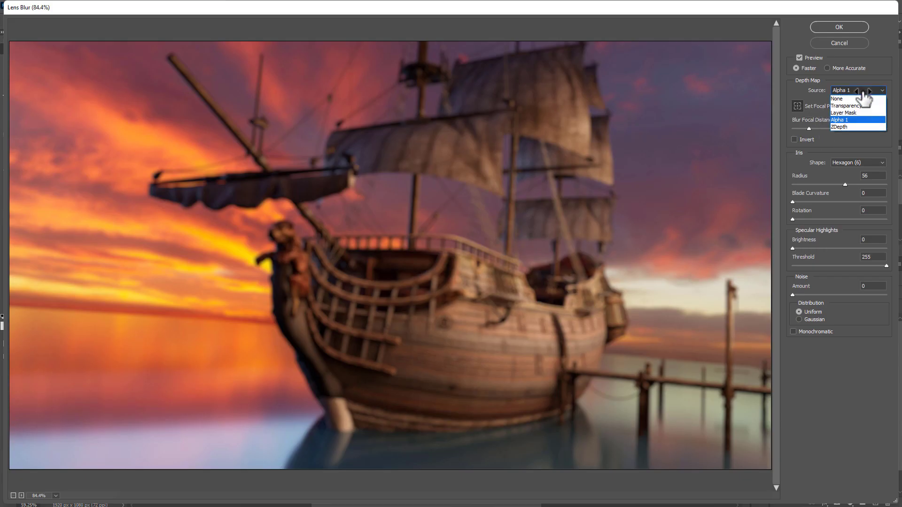
pyautogui.click(853, 127)
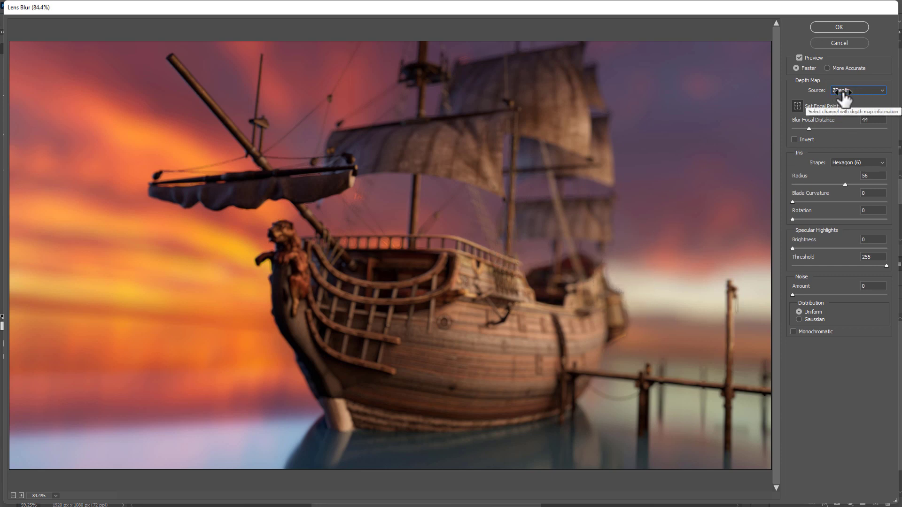
pyautogui.click(620, 315)
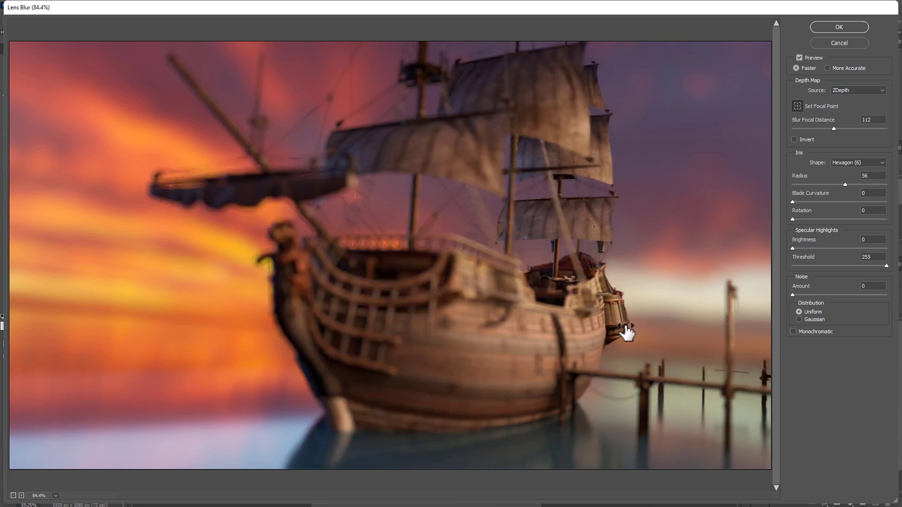
pyautogui.click(433, 151)
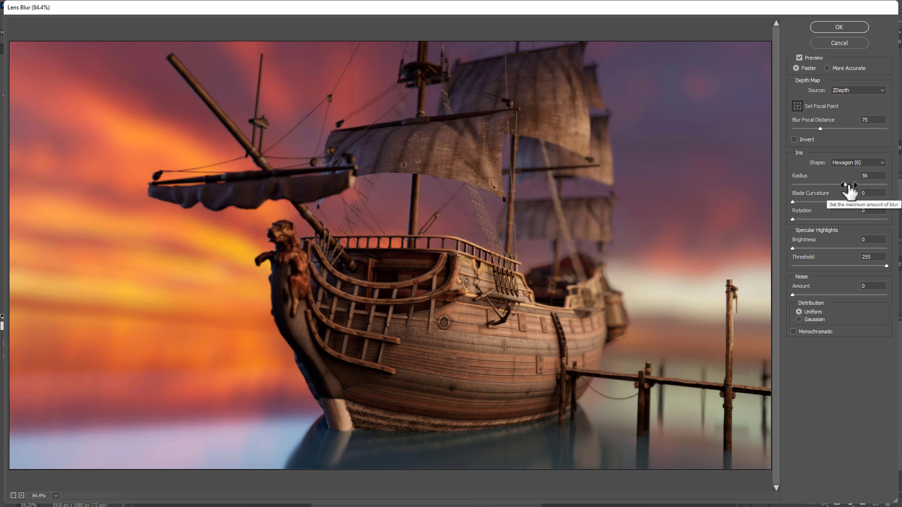
pyautogui.moveTo(845, 185); pyautogui.dragTo(888, 185)
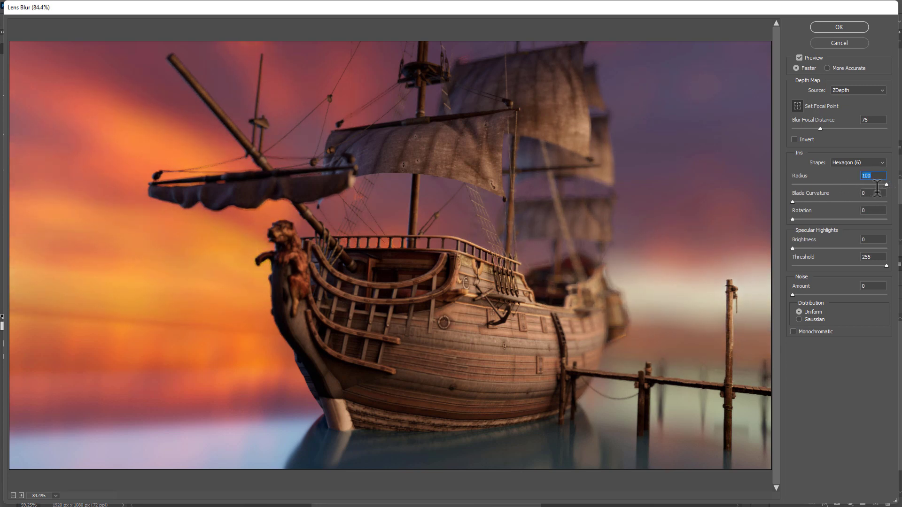
# Zoom the preview to 200%, refine the focus on the ship, and set Radius to 61.
pyautogui.keyDown('ctrl'); pyautogui.click(294, 277); pyautogui.keyUp('ctrl')
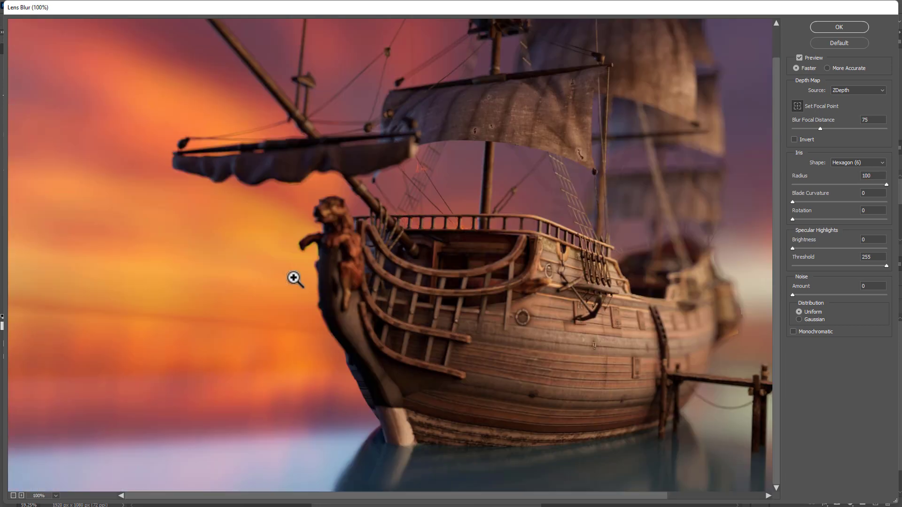
pyautogui.keyDown('ctrl'); pyautogui.click(345, 228); pyautogui.keyUp('ctrl')
pyautogui.click(357, 225)
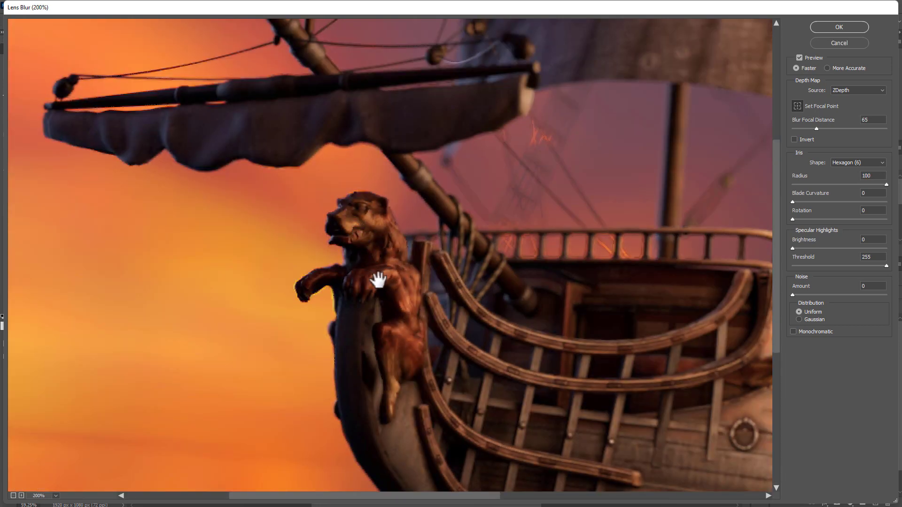
pyautogui.moveTo(657, 331); pyautogui.dragTo(122, 244)
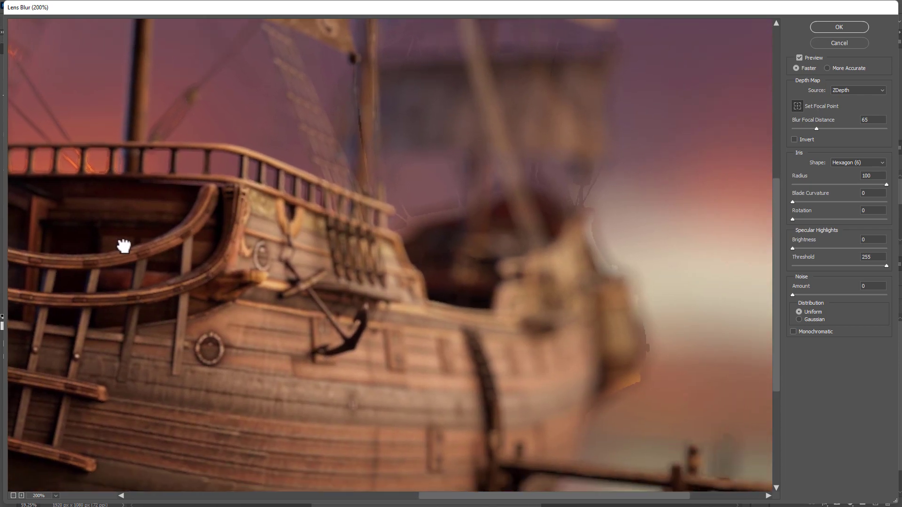
pyautogui.click(368, 303)
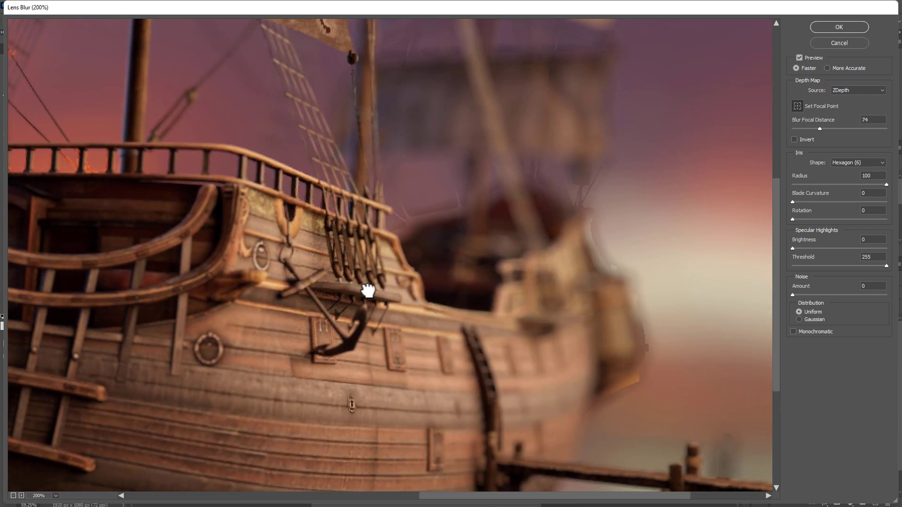
pyautogui.click(623, 306)
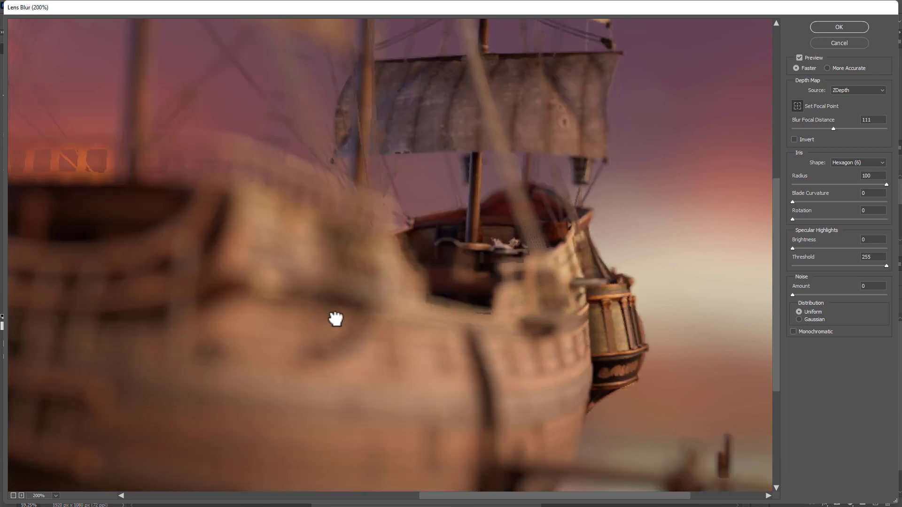
pyautogui.moveTo(73, 174); pyautogui.dragTo(327, 210)
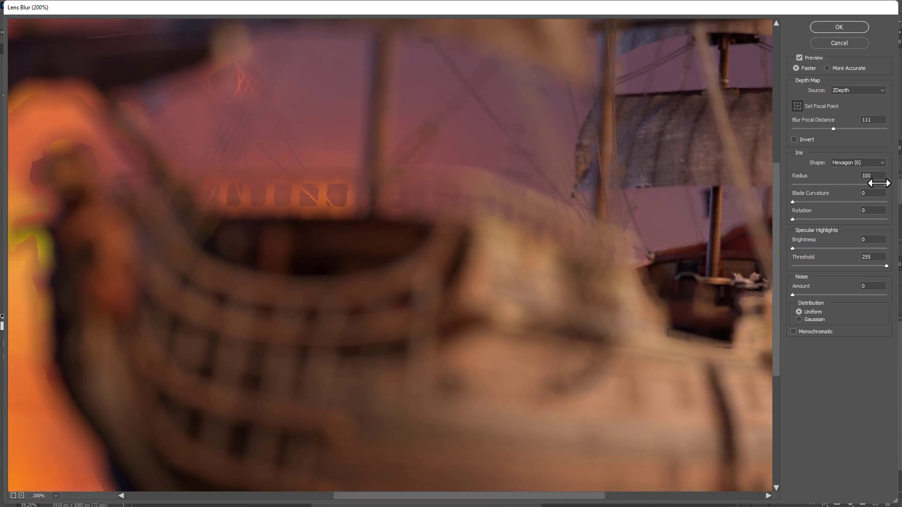
pyautogui.moveTo(879, 183); pyautogui.dragTo(839, 186)
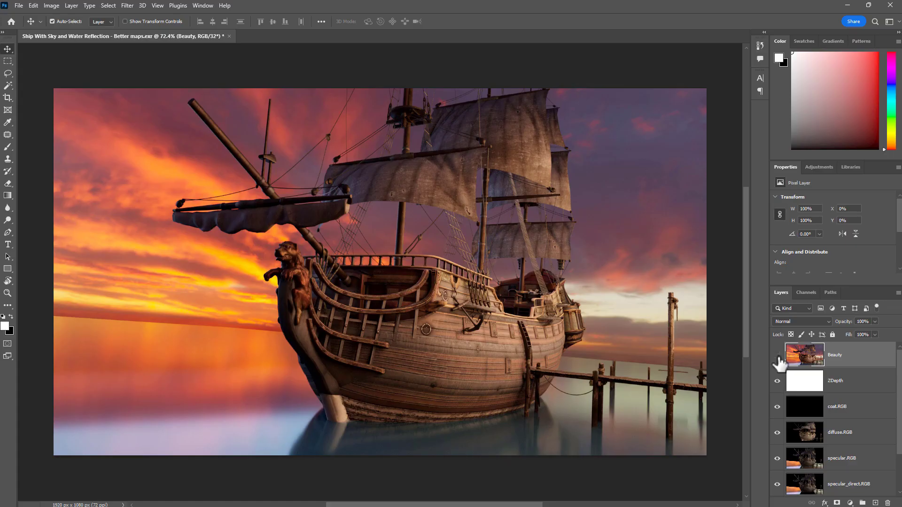
# Hide Beauty, set the ZDepth layer's Exposure to -13.04, then select all and copy.
pyautogui.click(778, 356)
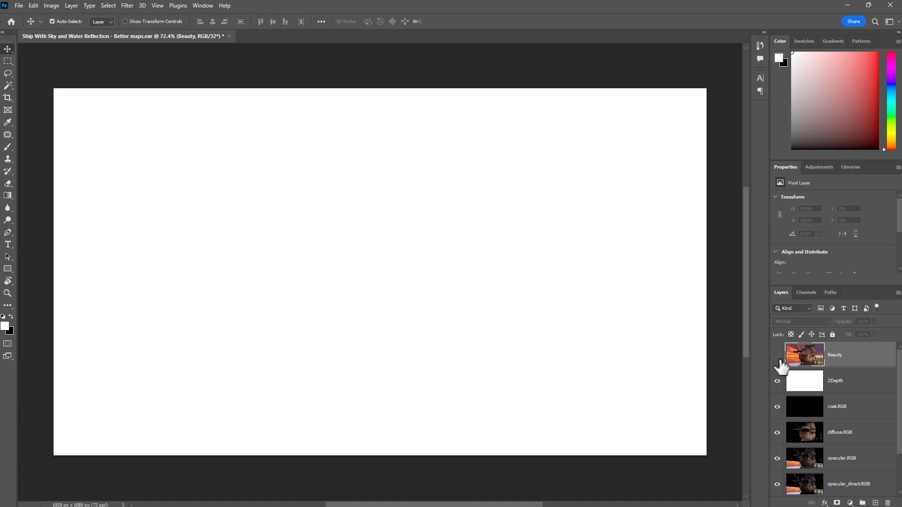
pyautogui.click(851, 382)
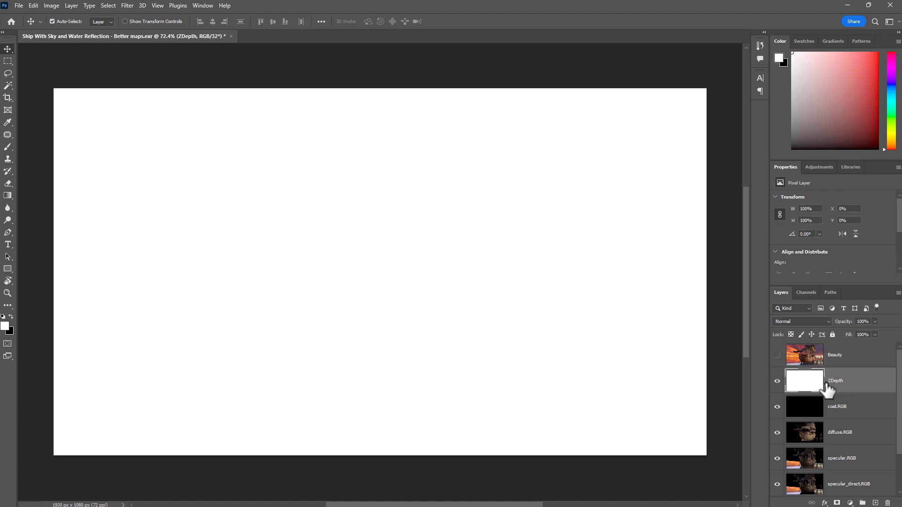
pyautogui.click(52, 6)
pyautogui.moveTo(103, 31)
pyautogui.click(178, 57)
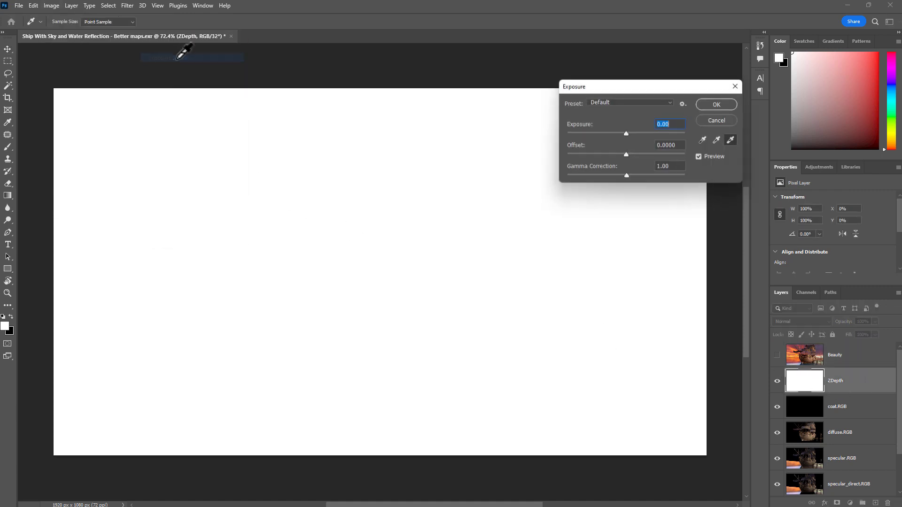
pyautogui.moveTo(585, 133); pyautogui.dragTo(577, 134)
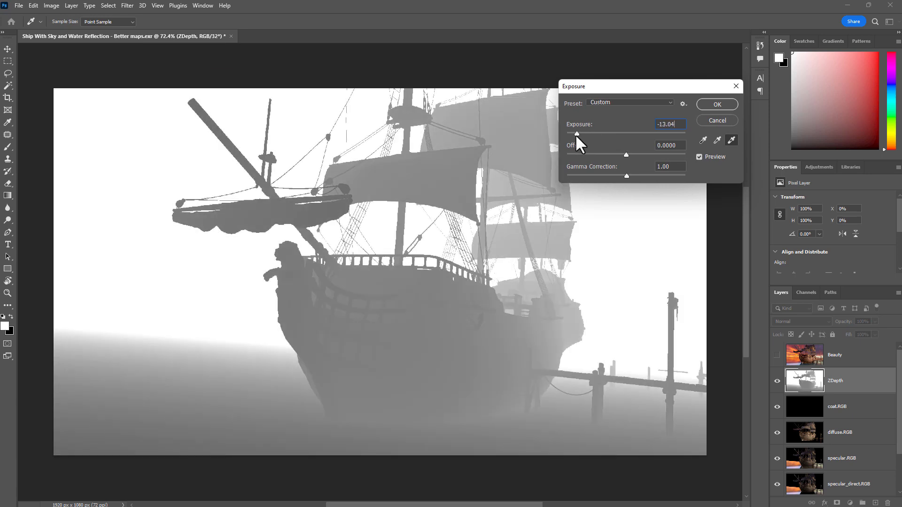
pyautogui.press('Return')
pyautogui.hotkey('ctrl', 'a')
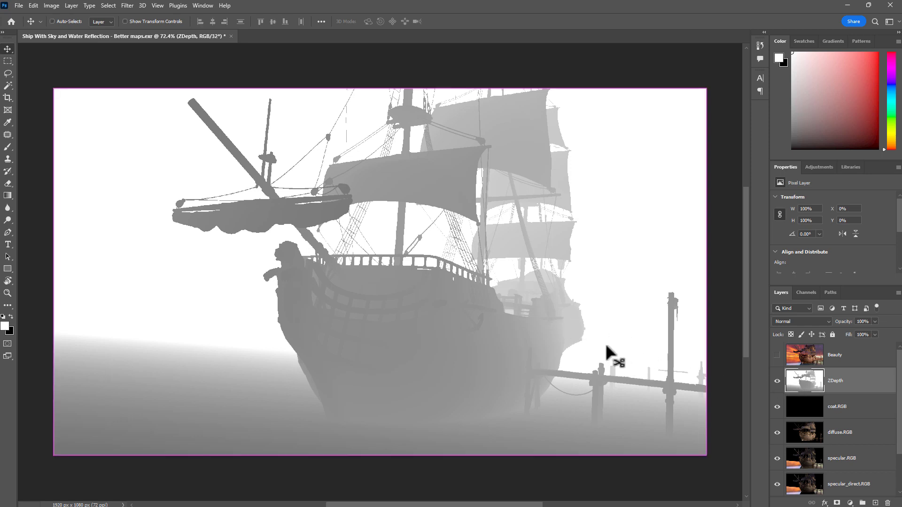
pyautogui.hotkey('ctrl', 'd')
# Show Beauty instead of ZDepth and paste the depth map into a new Alpha 2 channel.
pyautogui.click(777, 381)
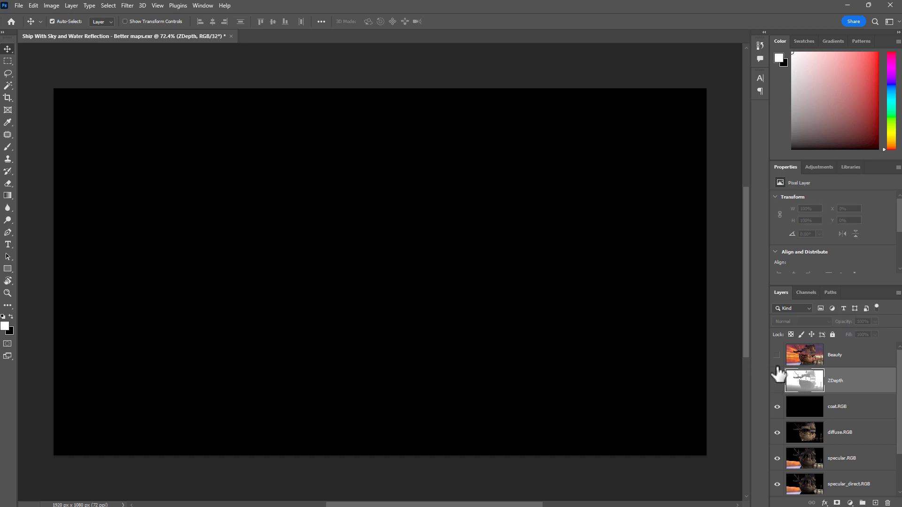
pyautogui.click(777, 355)
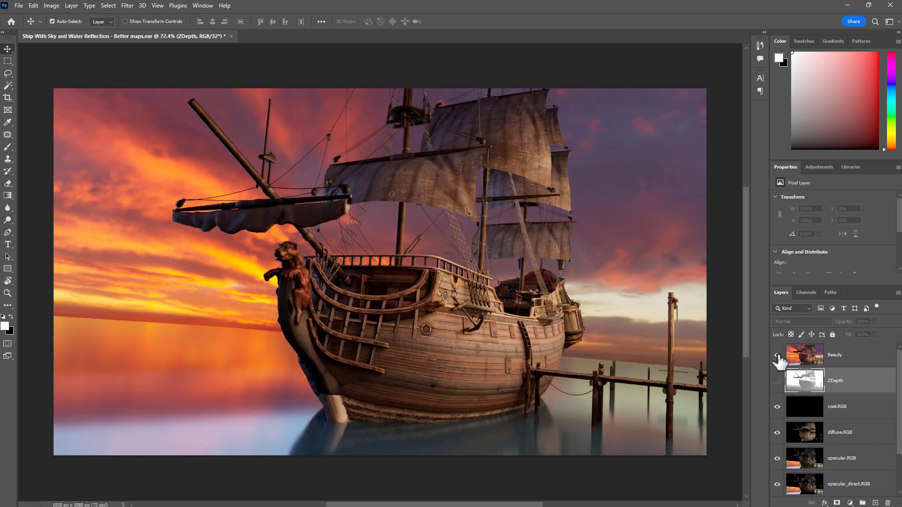
pyautogui.click(806, 293)
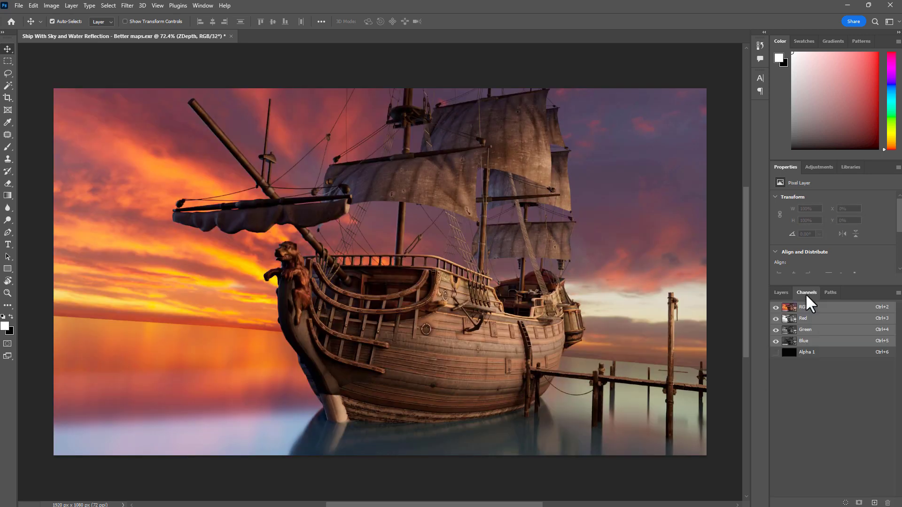
pyautogui.click(874, 504)
pyautogui.hotkey('ctrl', 'v')
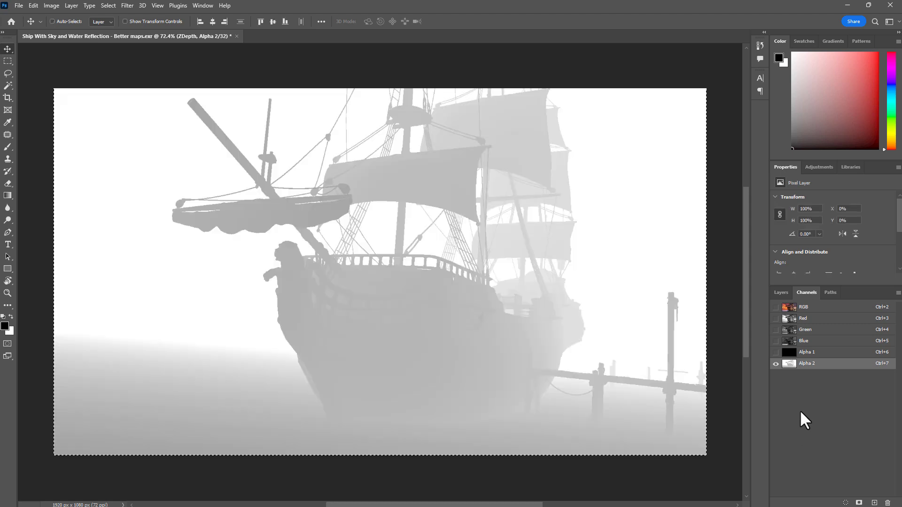
pyautogui.click(776, 308)
pyautogui.click(775, 364)
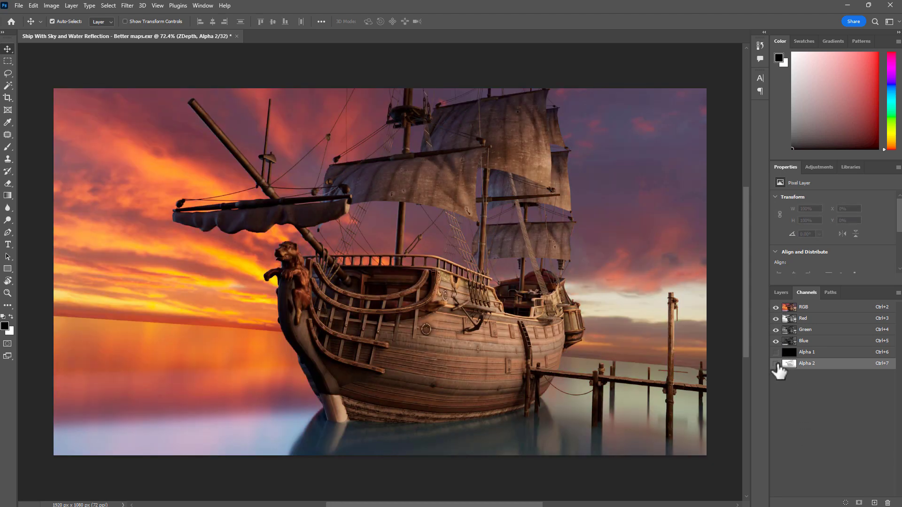
pyautogui.click(781, 292)
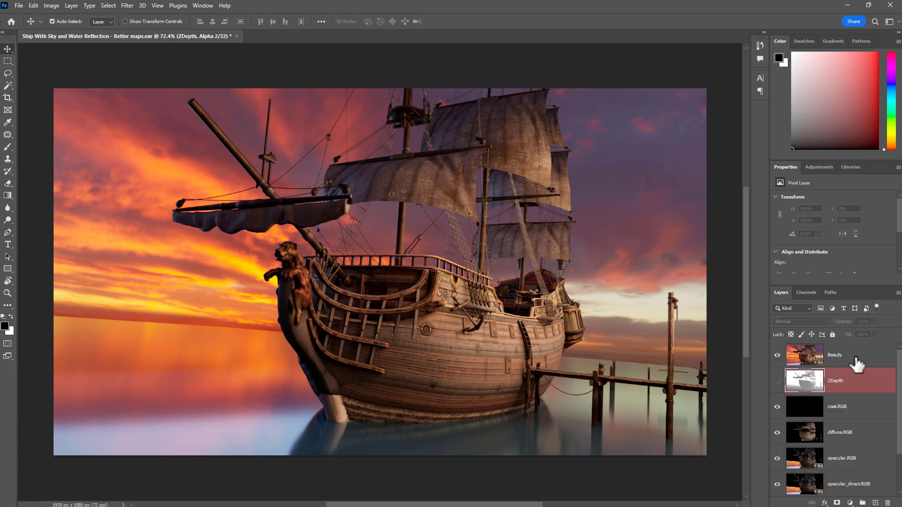
# Select the Beauty layer and close the Filter menu without applying a filter.
pyautogui.click(837, 362)
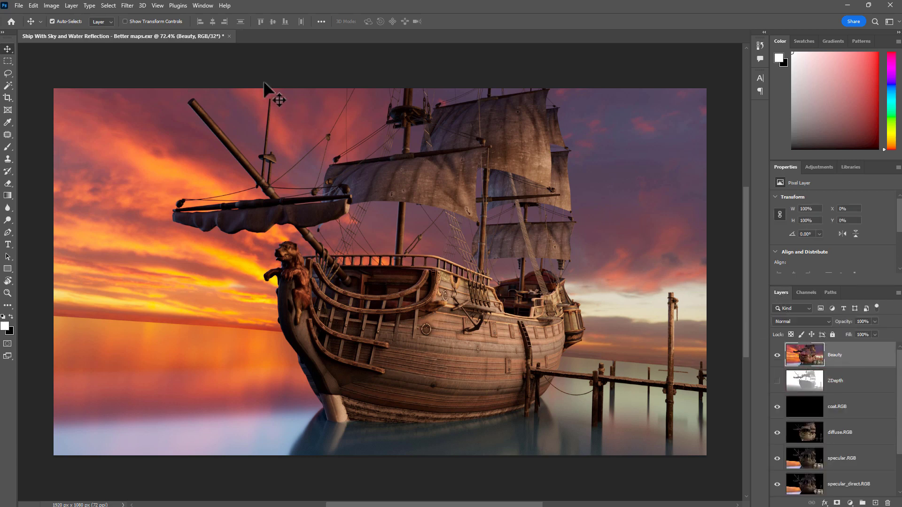
pyautogui.click(127, 6)
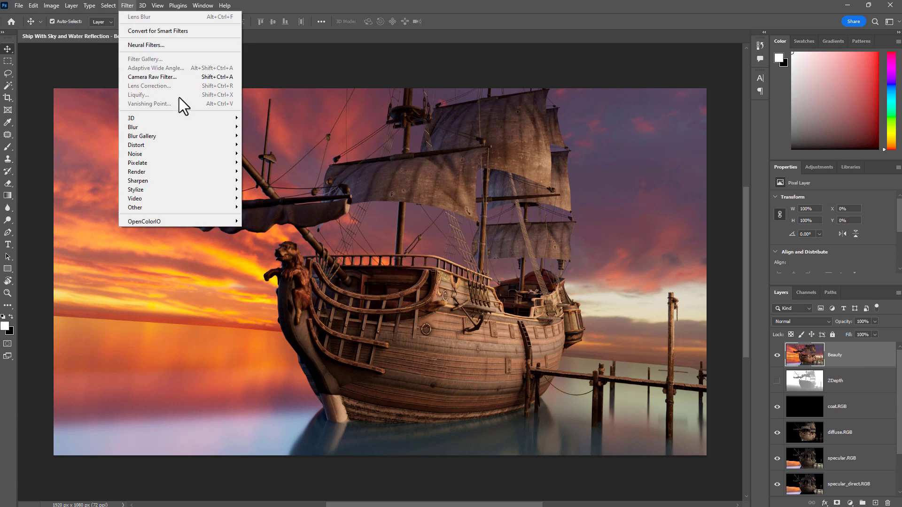
pyautogui.moveTo(193, 126)
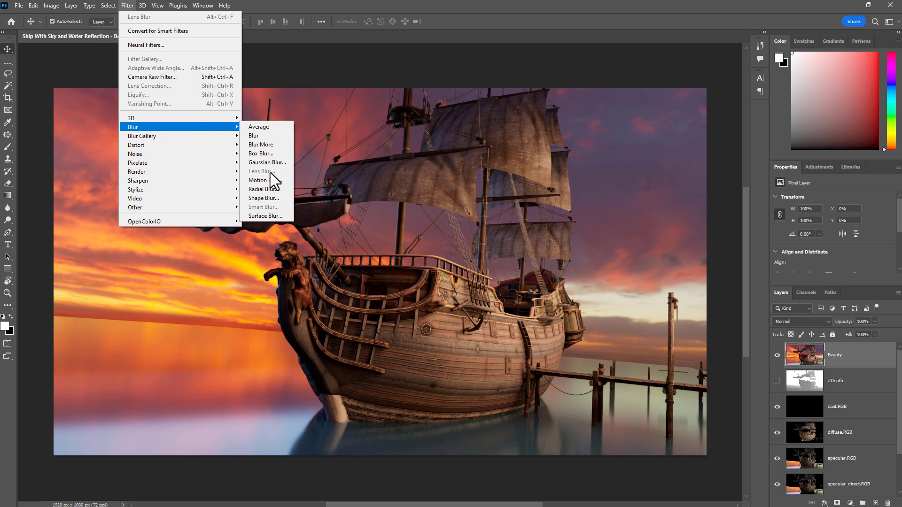
pyautogui.click(278, 2)
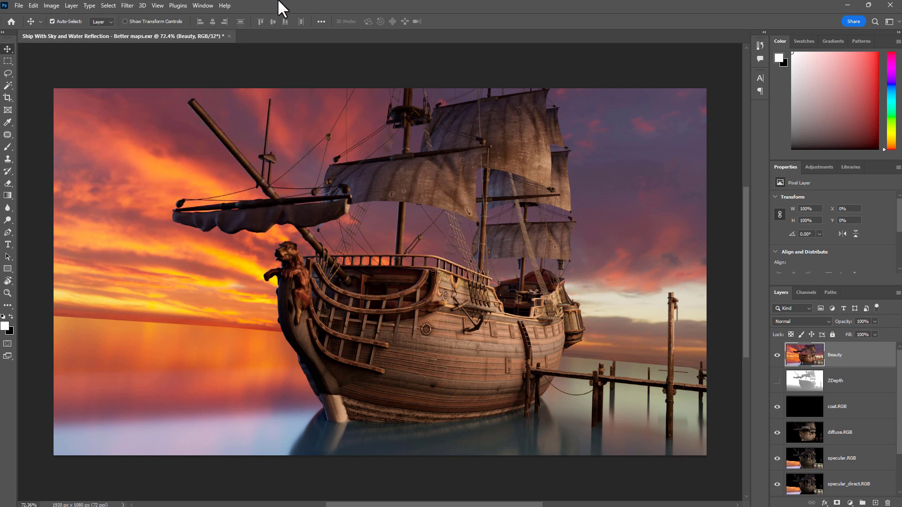
# Convert the document to 8 Bits/Channel, choosing Don't Merge to keep the layers.
pyautogui.click(53, 7)
pyautogui.moveTo(92, 17)
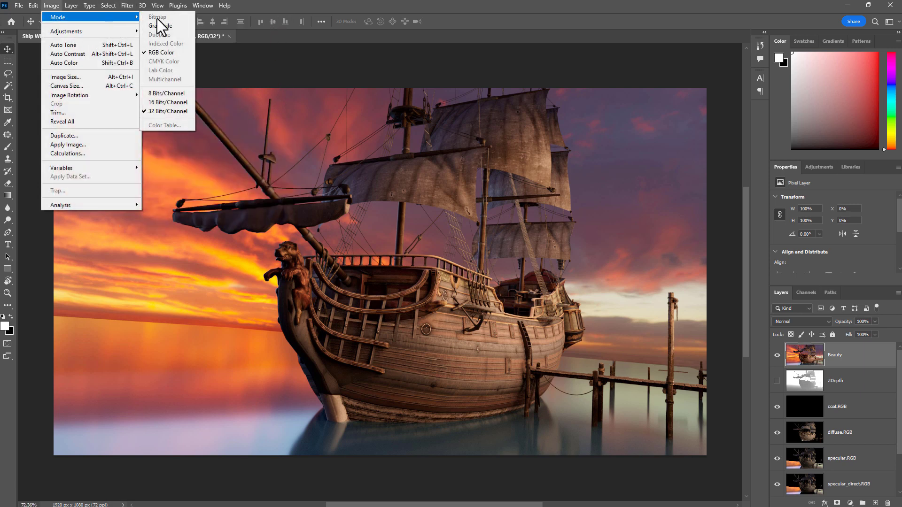
pyautogui.click(170, 94)
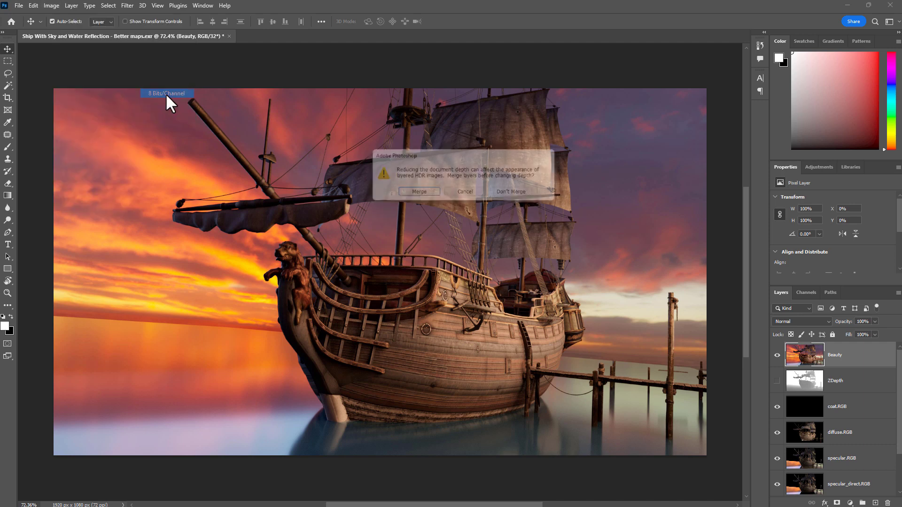
pyautogui.click(525, 195)
pyautogui.click(128, 5)
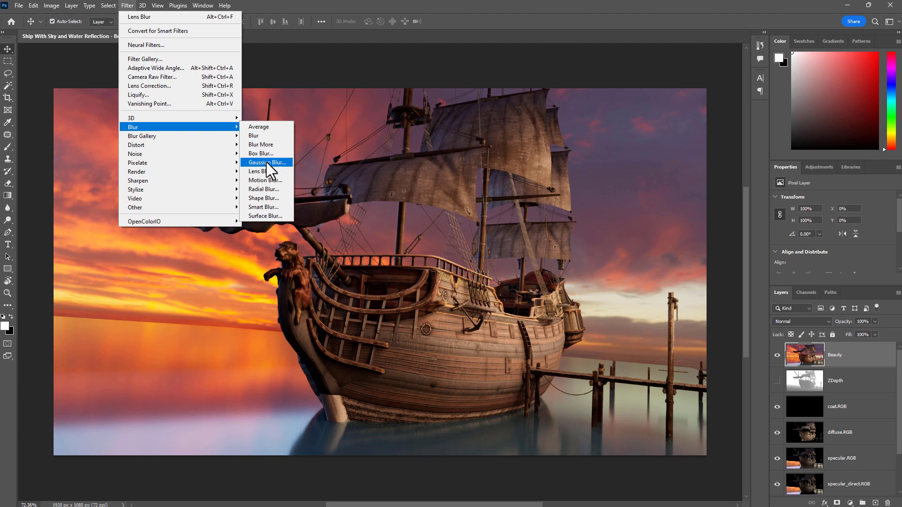
# Apply Lens Blur with Alpha 2 as depth map, focused mid-ship (focal distance 121, radius 41).
pyautogui.click(266, 171)
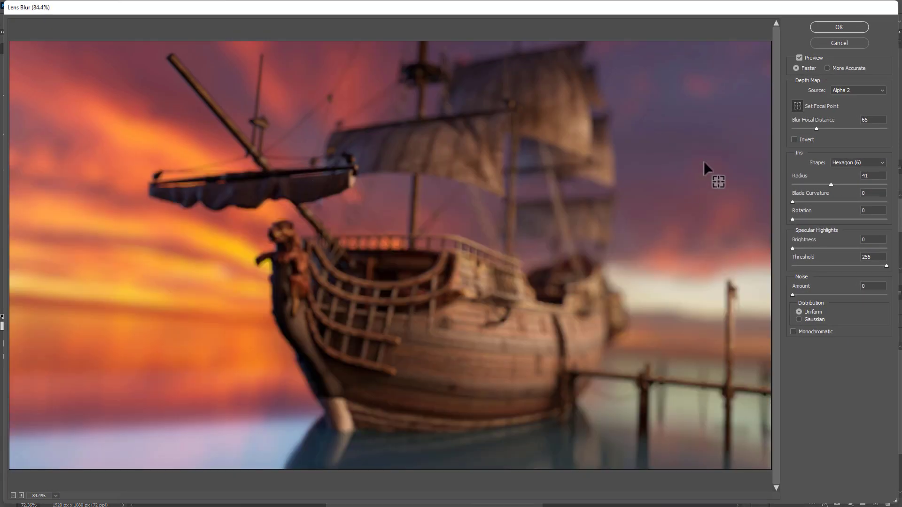
pyautogui.click(845, 90)
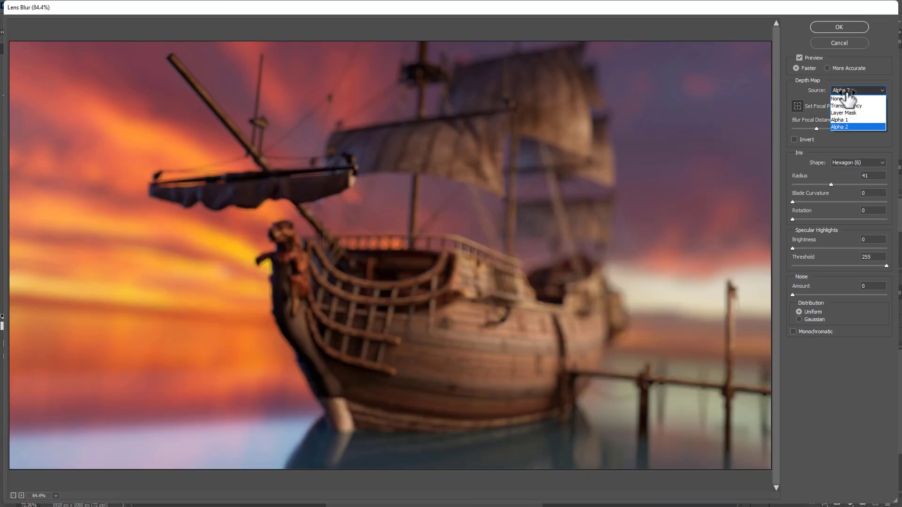
pyautogui.click(848, 127)
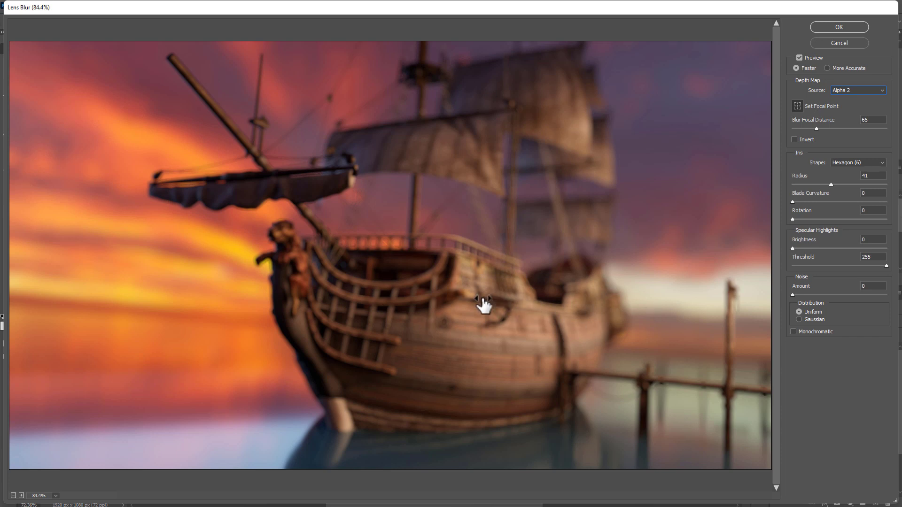
pyautogui.click(299, 251)
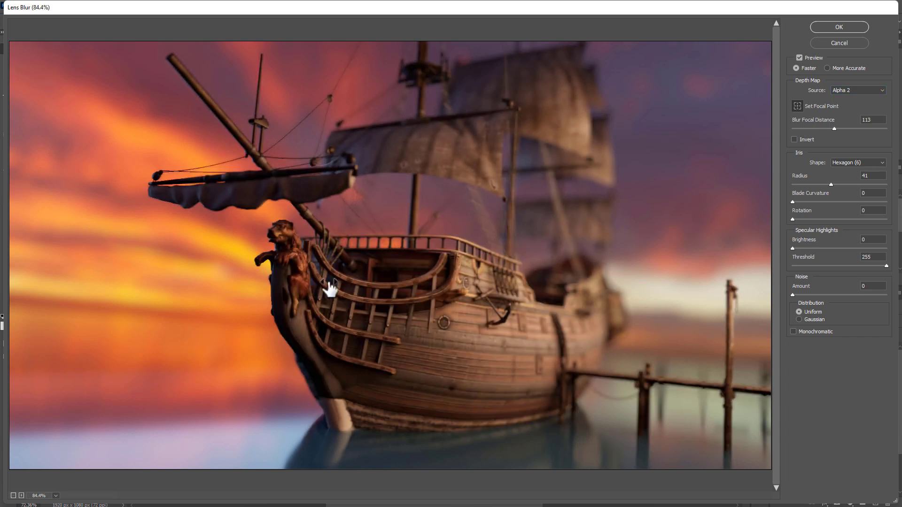
pyautogui.click(607, 338)
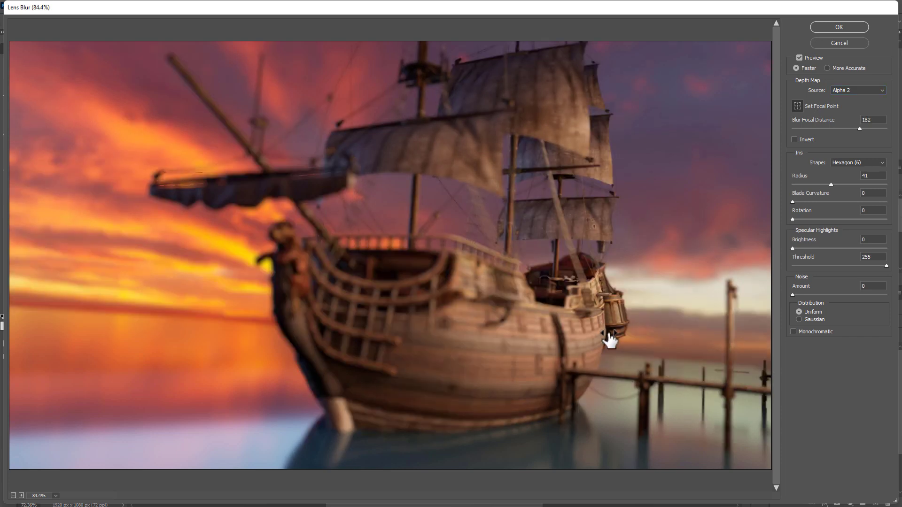
pyautogui.click(426, 301)
# Apply the Lens Blur, then view the render full screen, panels hidden, zoomed to nearly fill it.
pyautogui.click(839, 26)
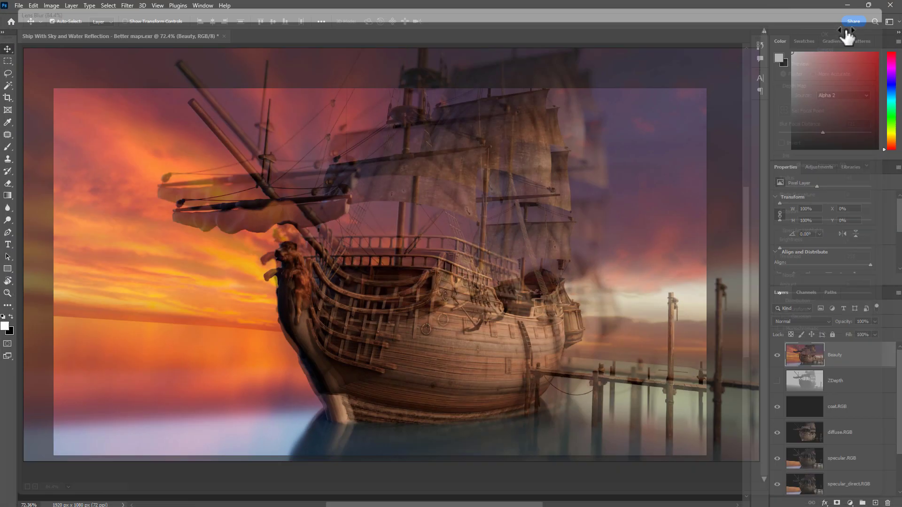
pyautogui.press('Tab')
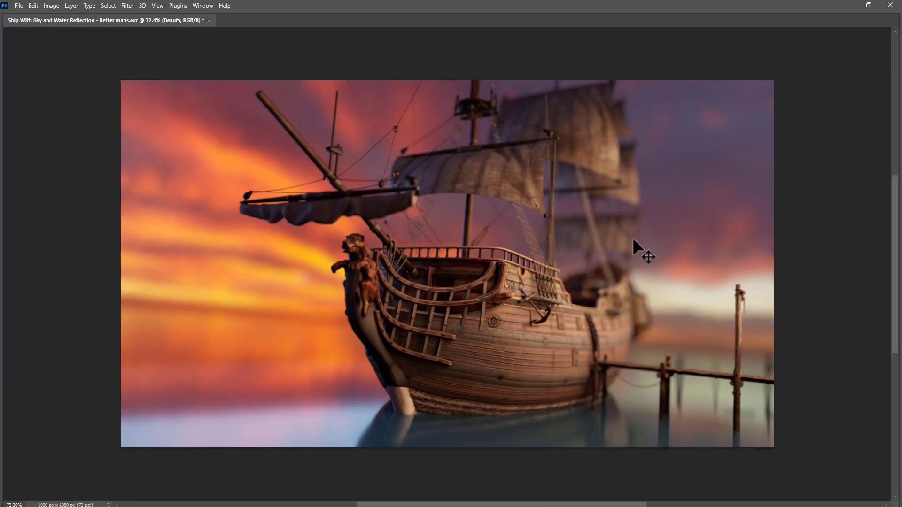
pyautogui.press('f')
pyautogui.press('f')
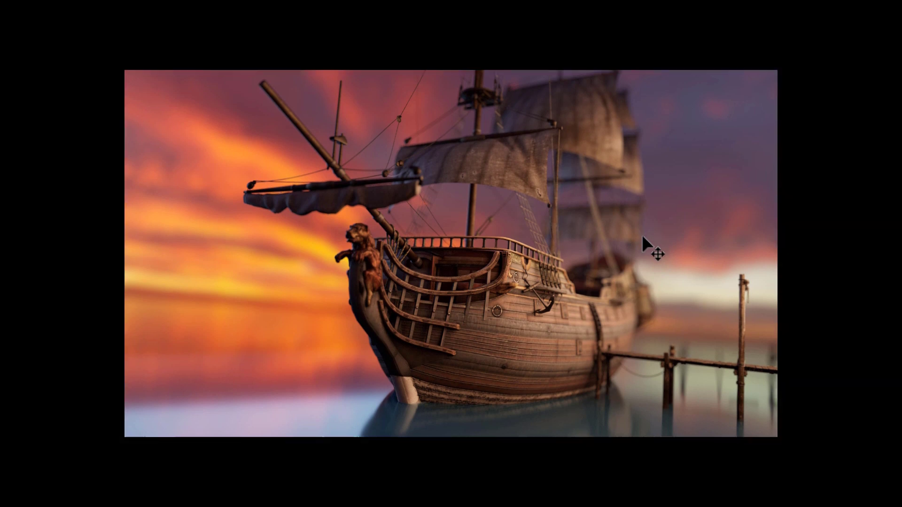
pyautogui.hotkey('ctrl', '+')
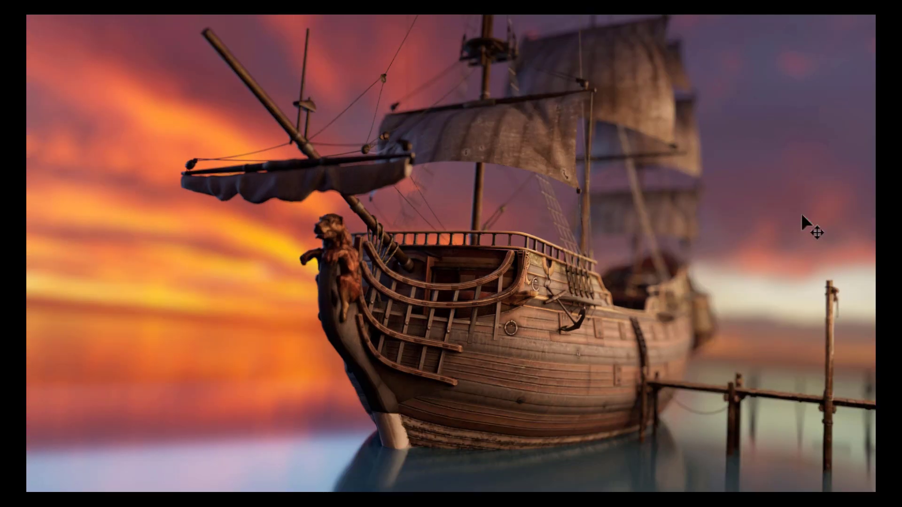